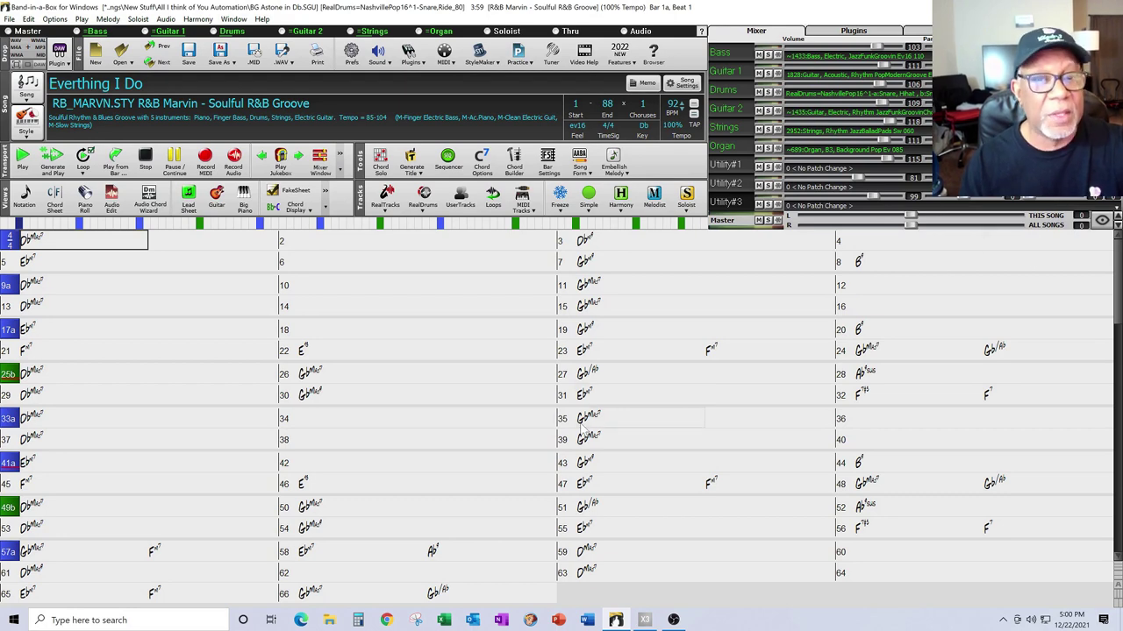
Step: Switch to SONAR X3 and play back the song with automation write turned off on the Full Lead bus
left_click(645, 620)
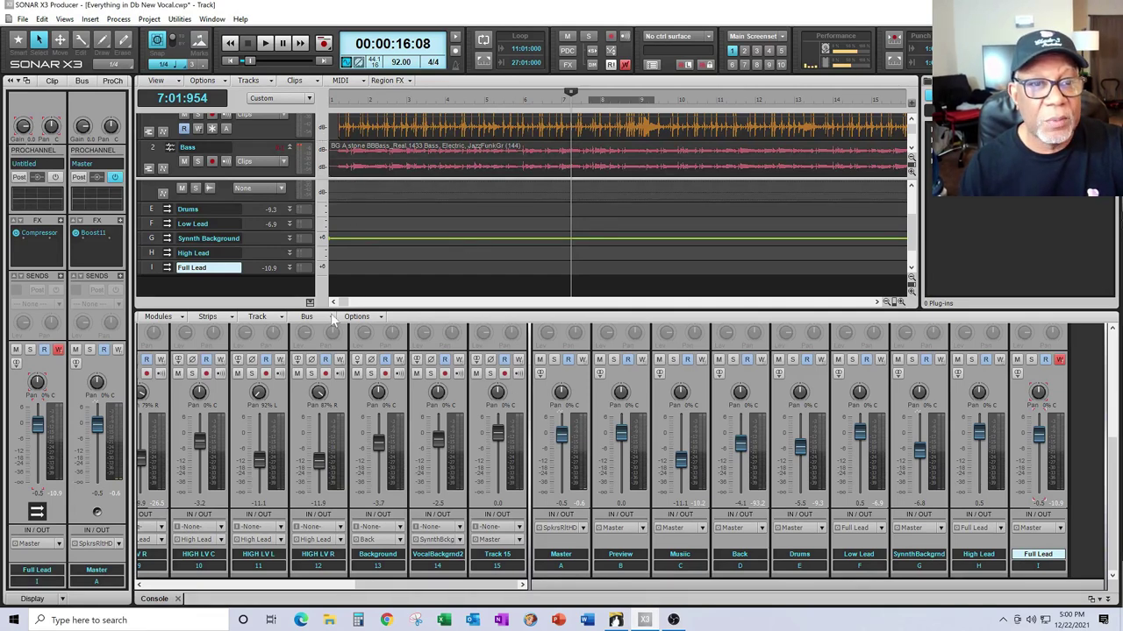
left_click(310, 303)
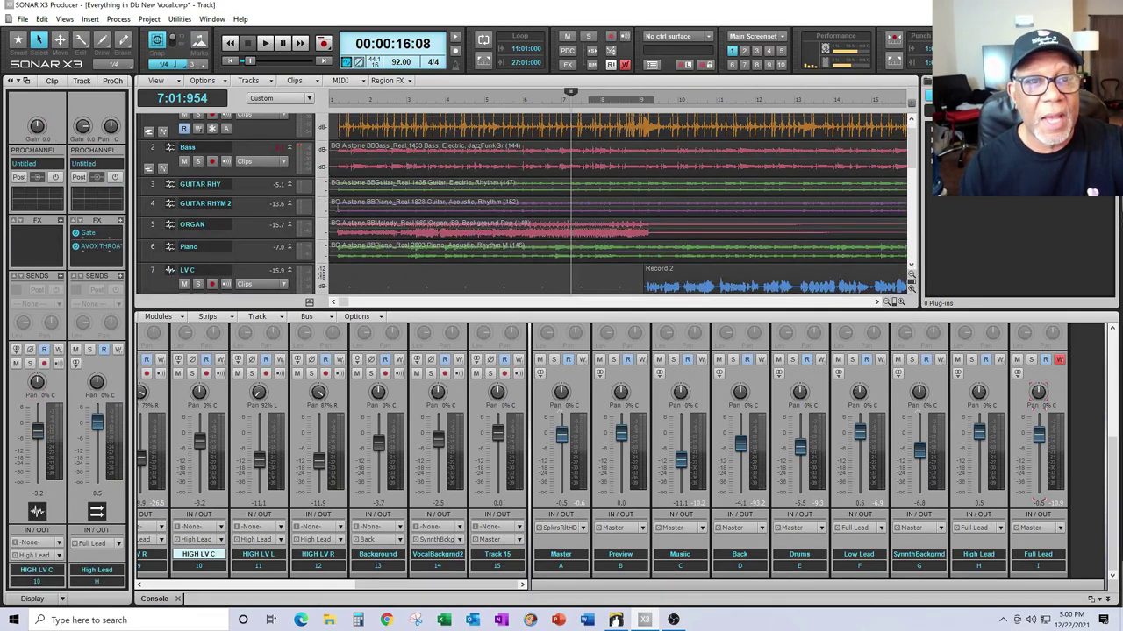
left_click(1059, 360)
left_click(265, 45)
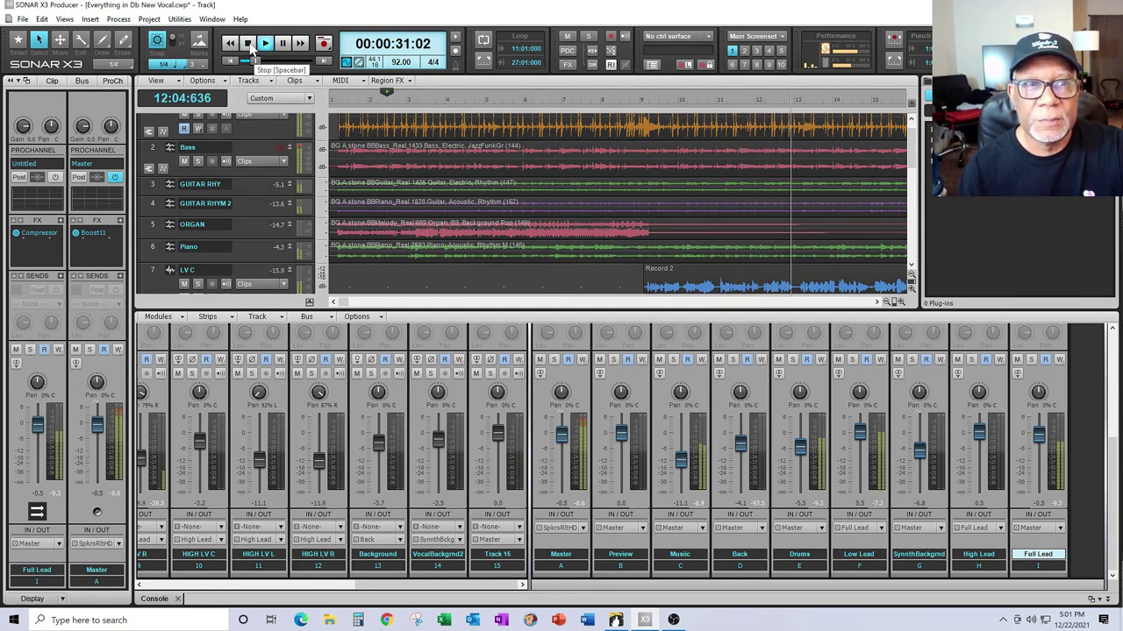
left_click(249, 43)
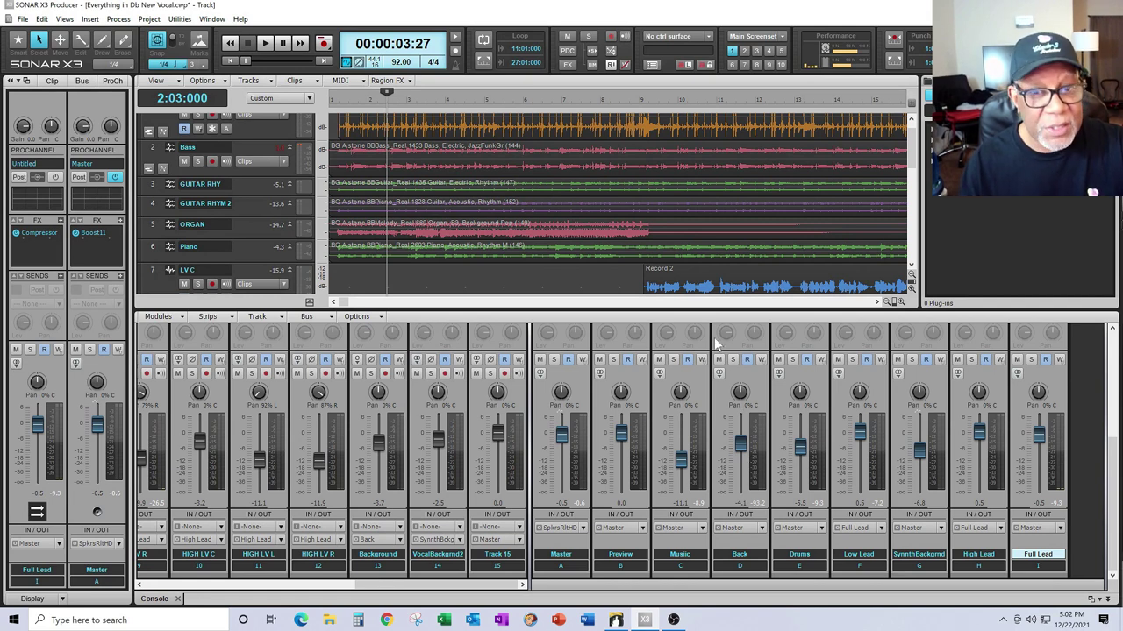
Step: Show the bus pane and play the song from bar 15 to review the Synnth Background bus's volume envelope
left_click(311, 304)
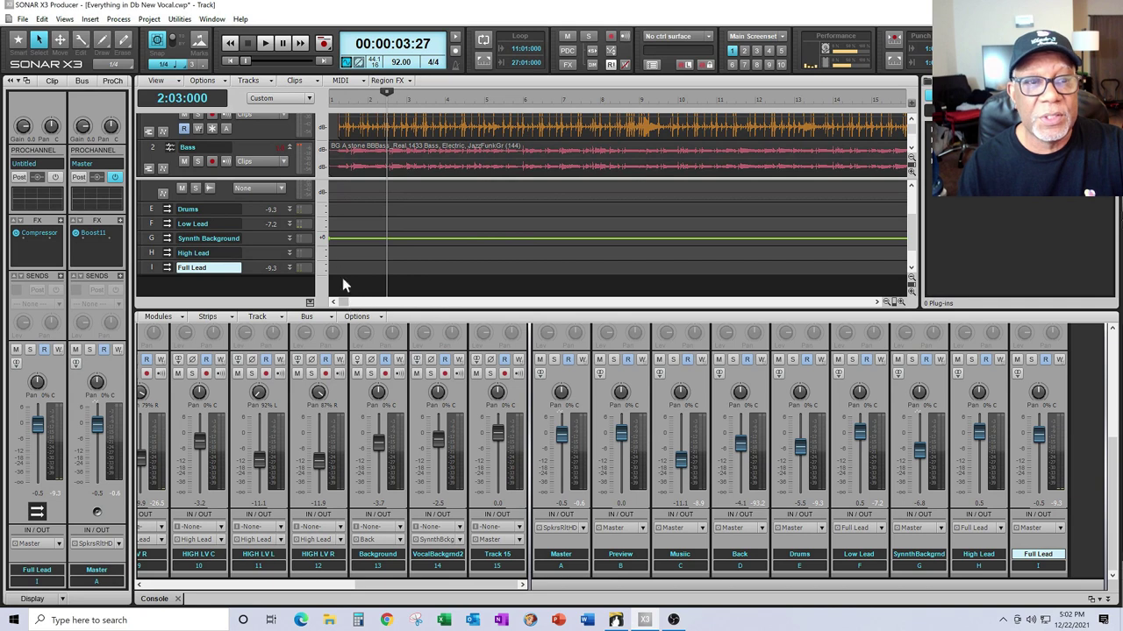
left_click_drag(342, 302, 421, 307)
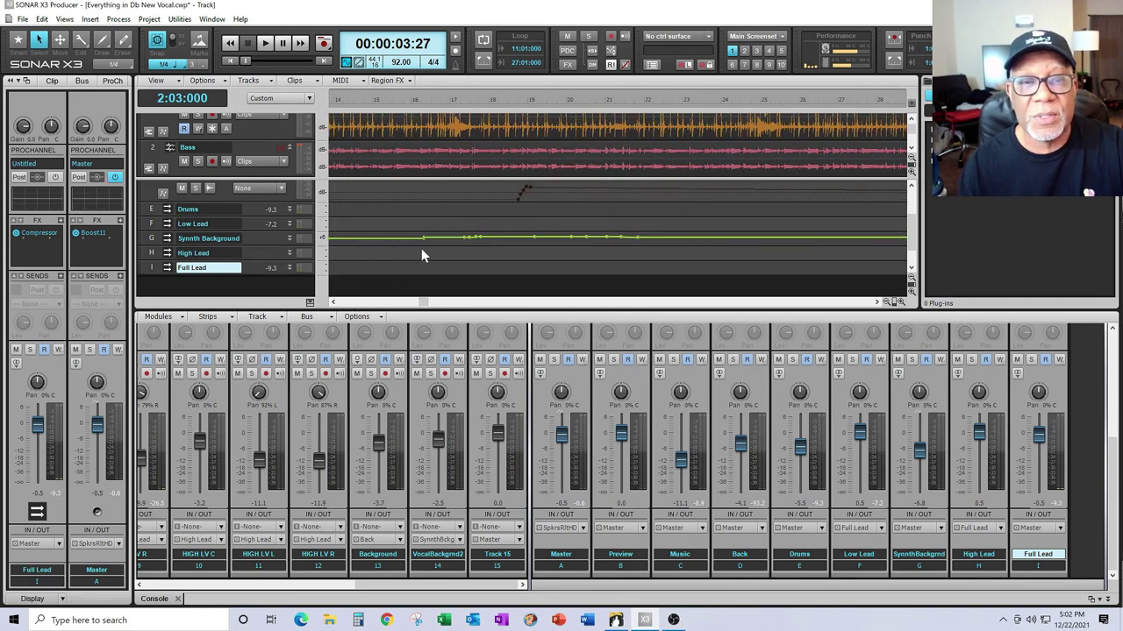
mouse_move(419, 244)
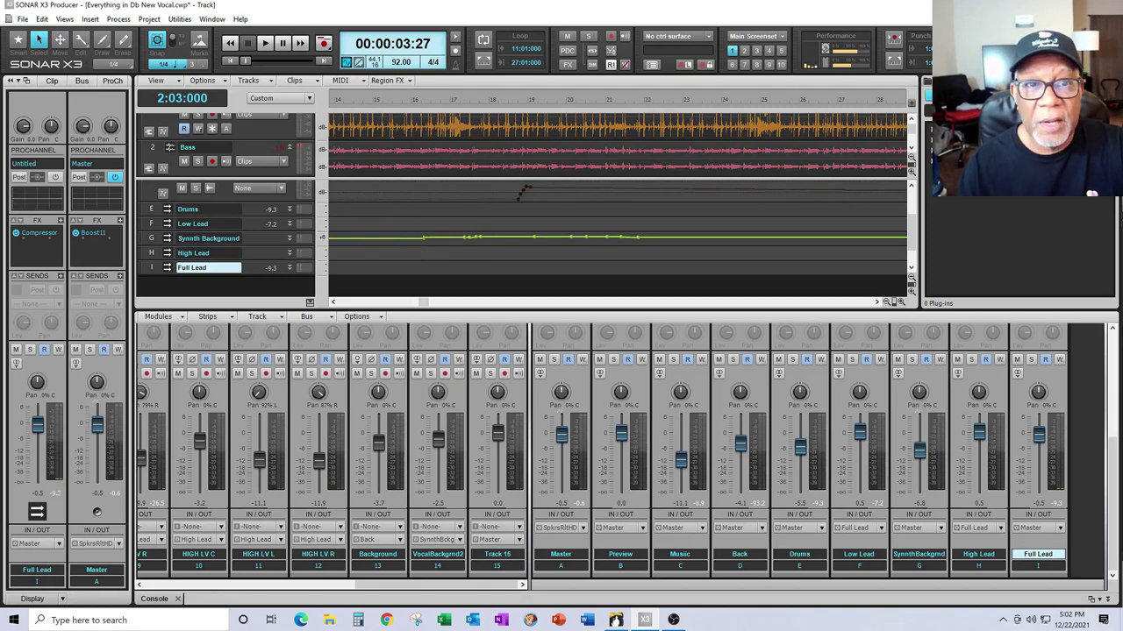
left_click(397, 142)
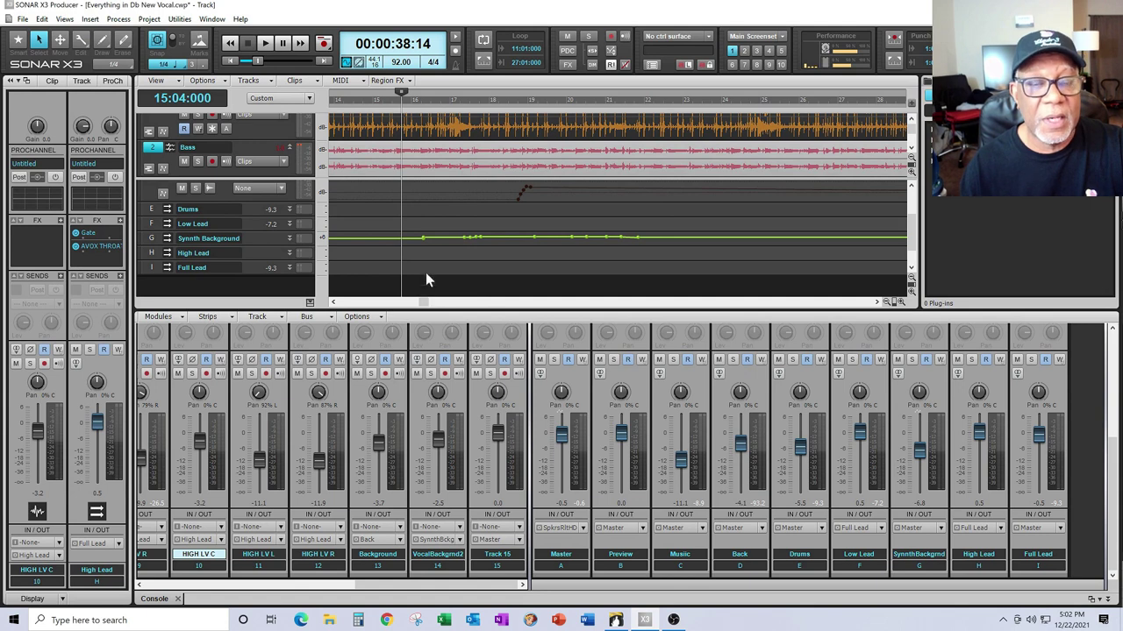
left_click(266, 45)
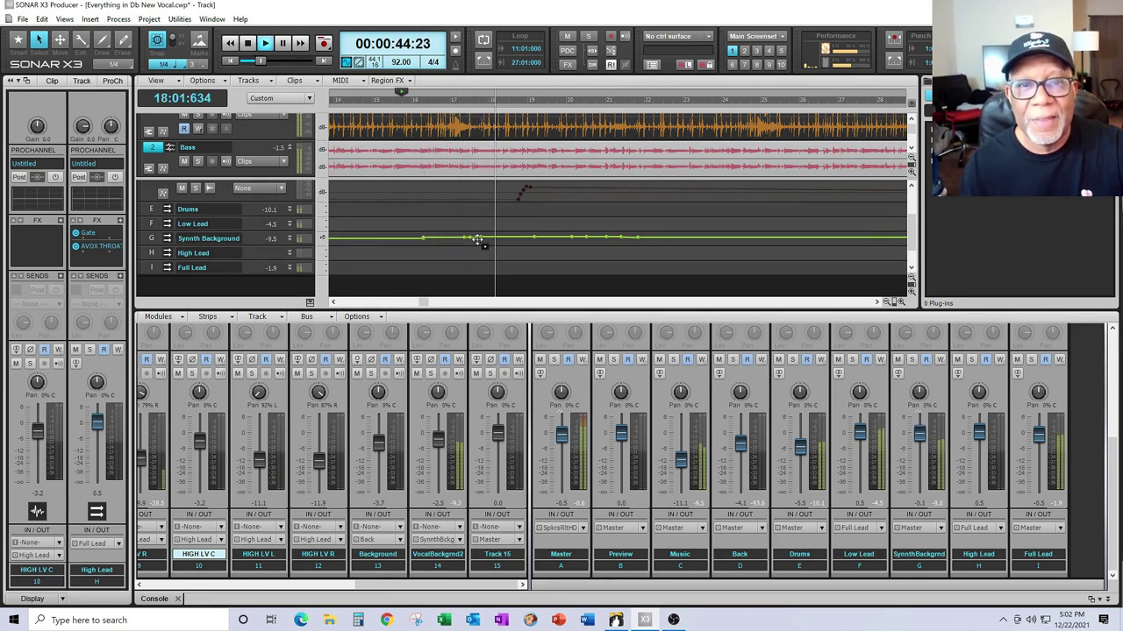
left_click(252, 52)
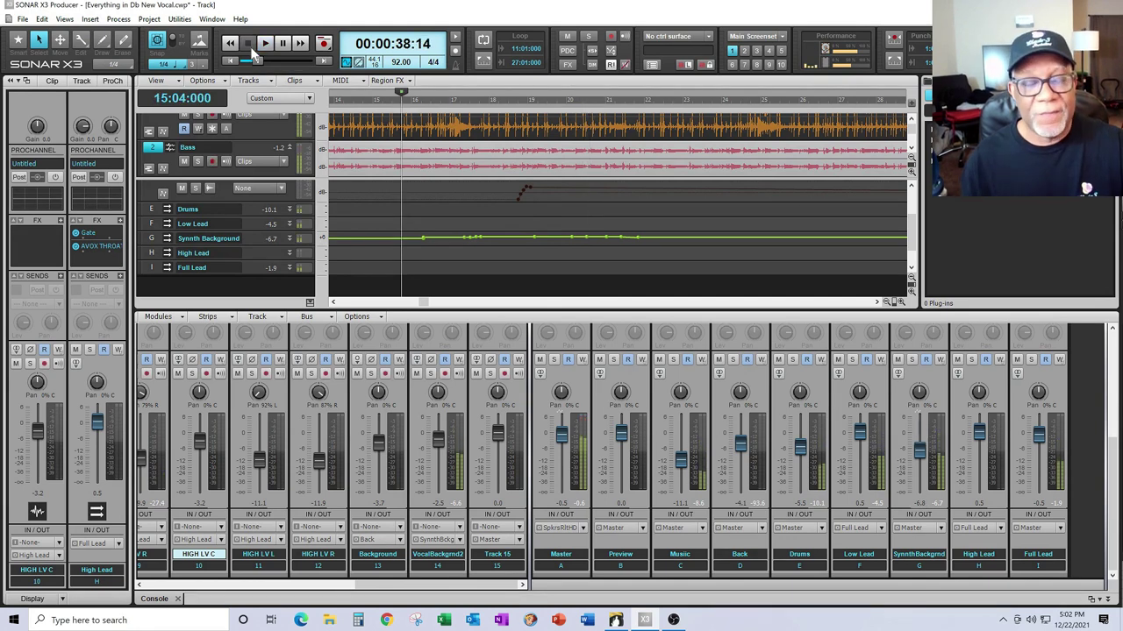
Step: Record volume automation on the Full Lead bus with live fader moves from bar 7, and play it back with write turned off
left_click(280, 277)
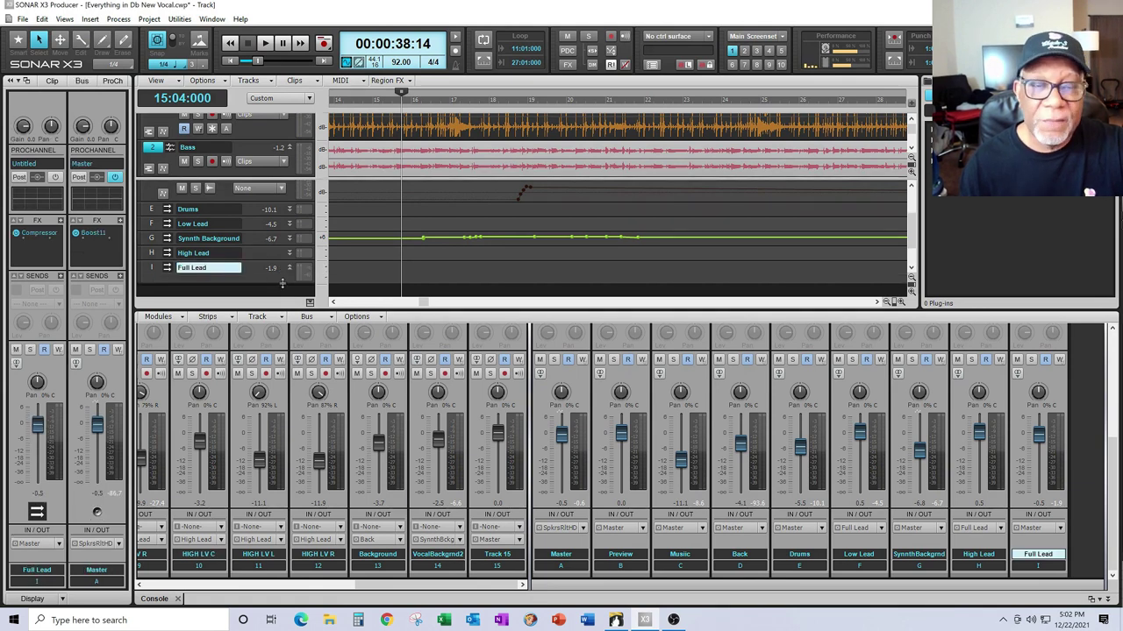
left_click(346, 301)
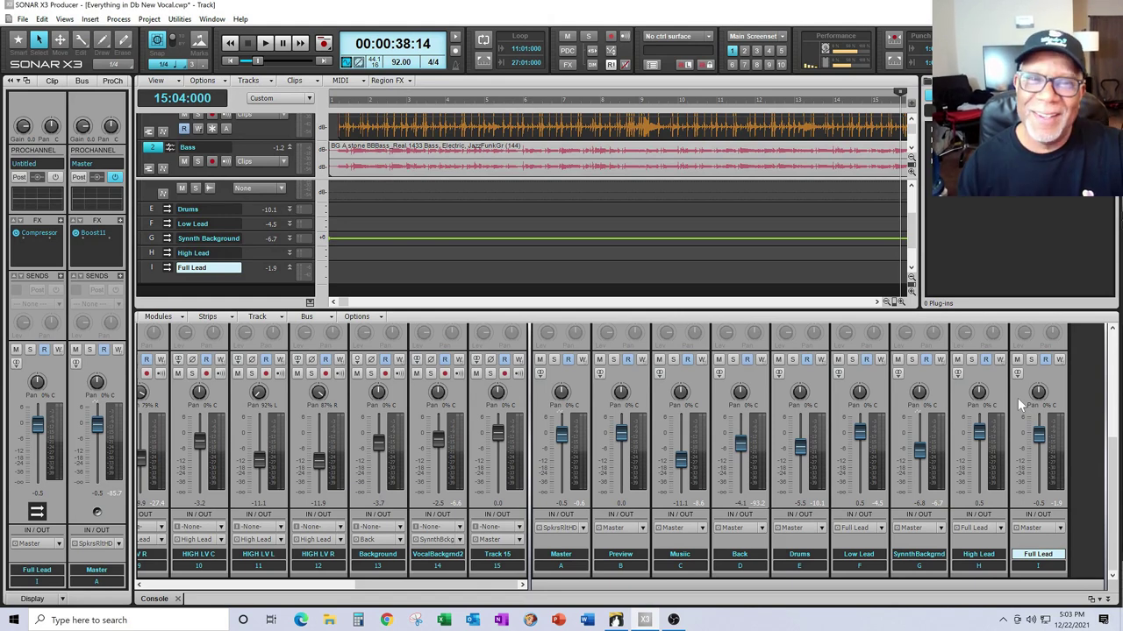
left_click(1060, 361)
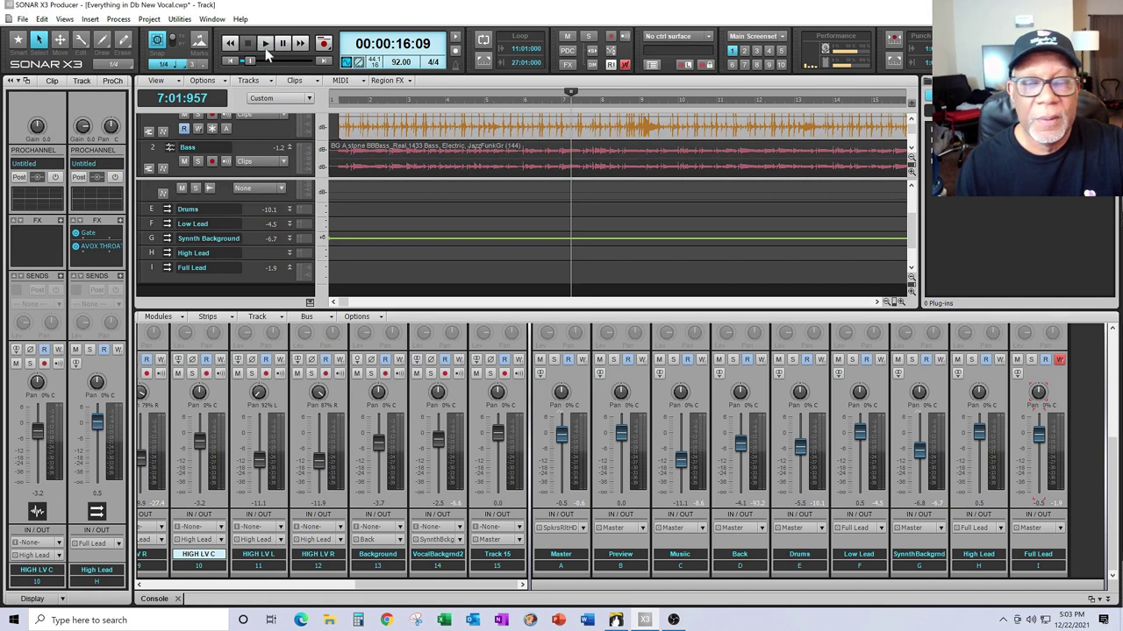
key("space")
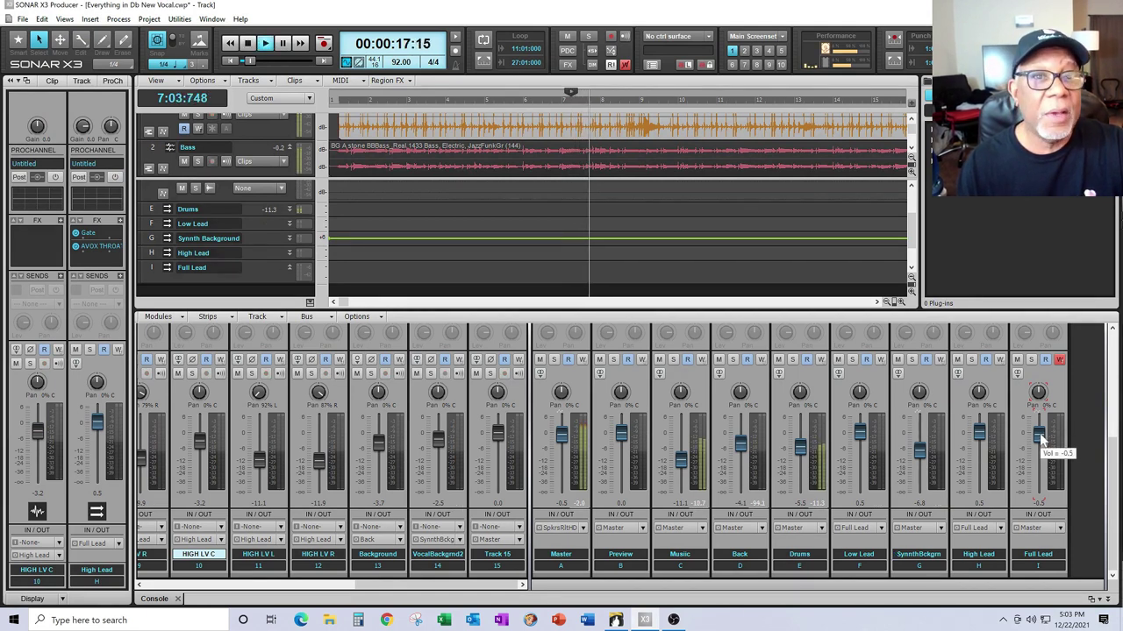
left_click(1040, 439)
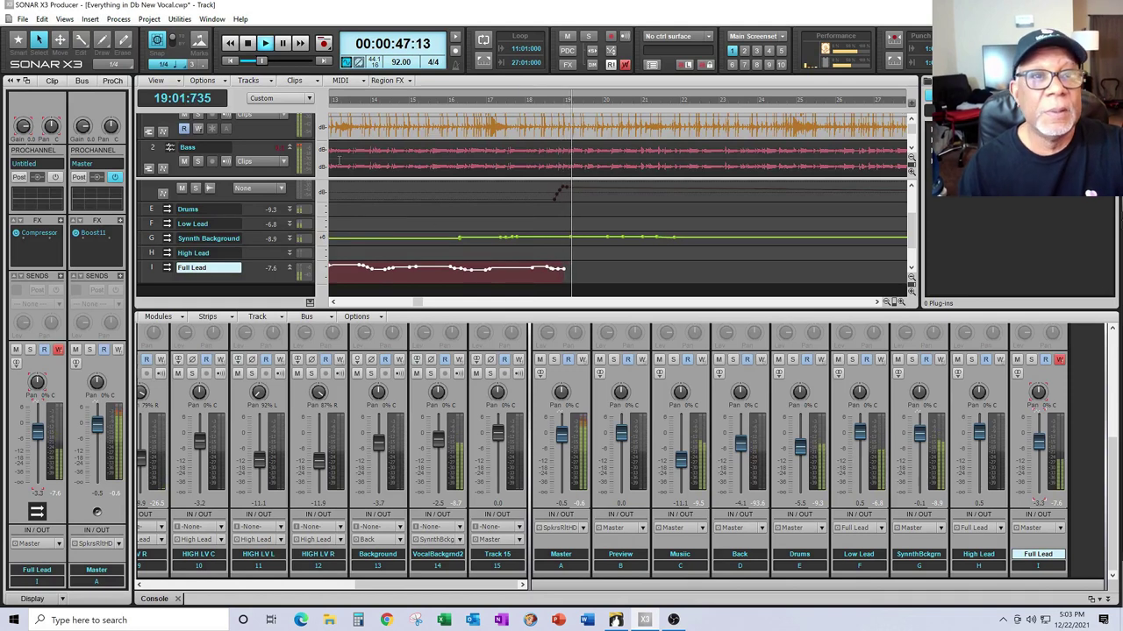
left_click(249, 46)
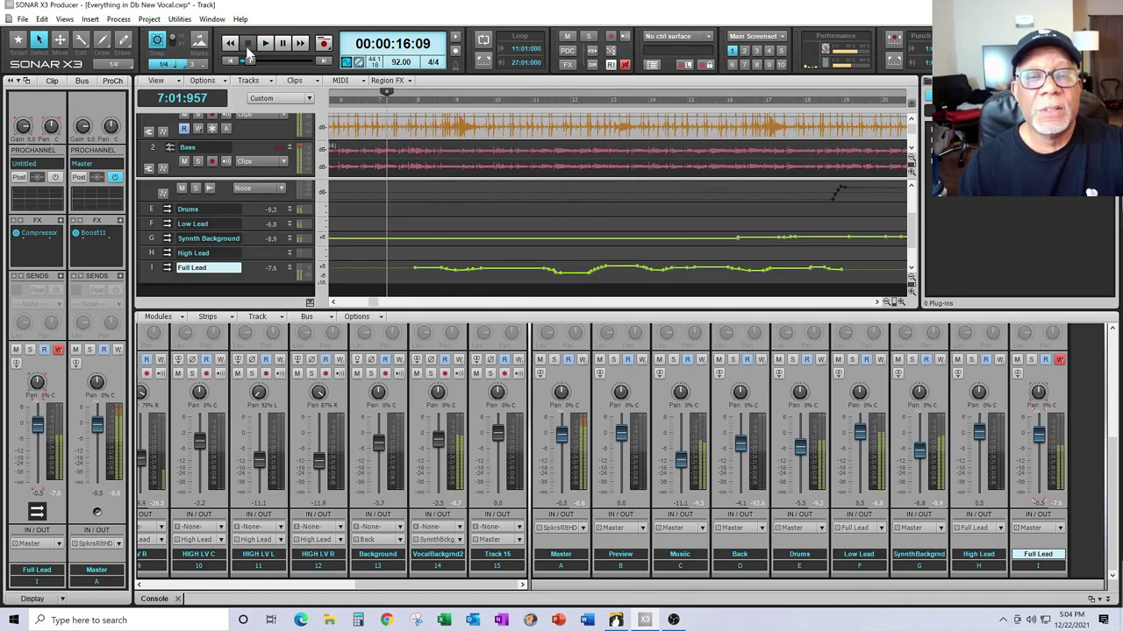
left_click(1059, 360)
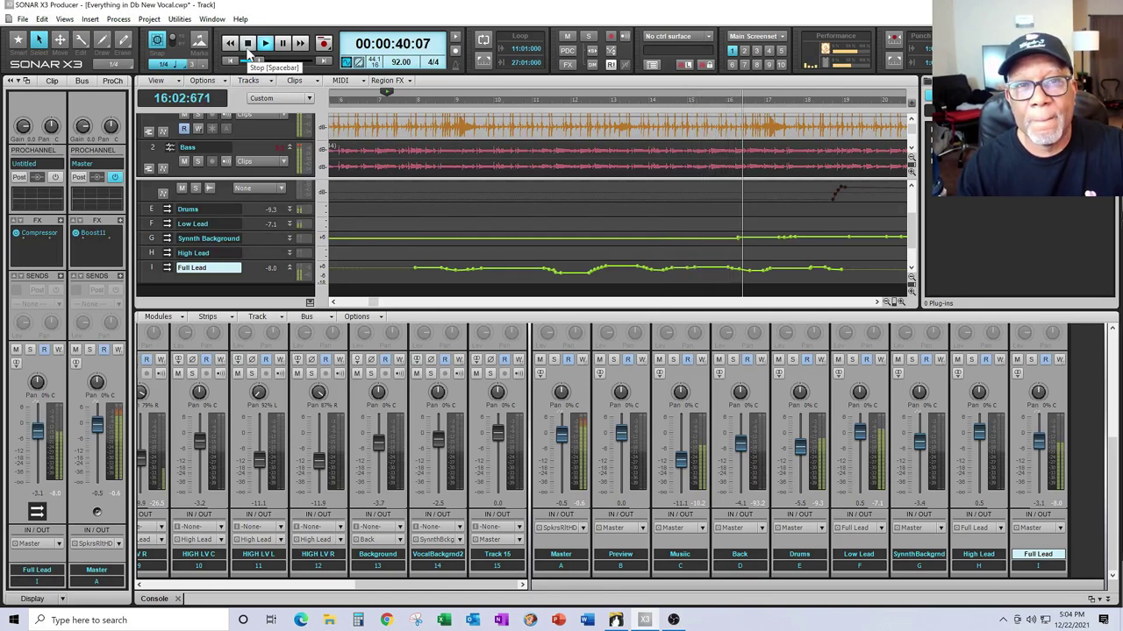
left_click(248, 48)
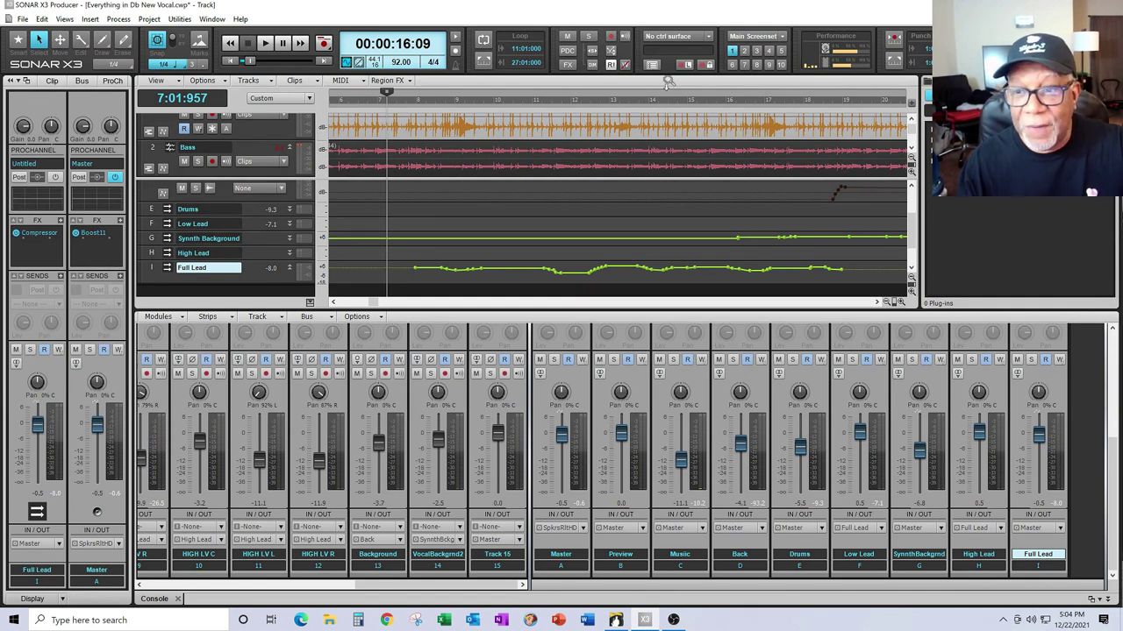
Step: Set the Full Lead bus fader to 0.8 and delete the recorded volume envelope from that bus
mouse_move(1040, 436)
left_mouse_down()
mouse_move(1040, 450)
mouse_move(1038, 429)
left_mouse_up()
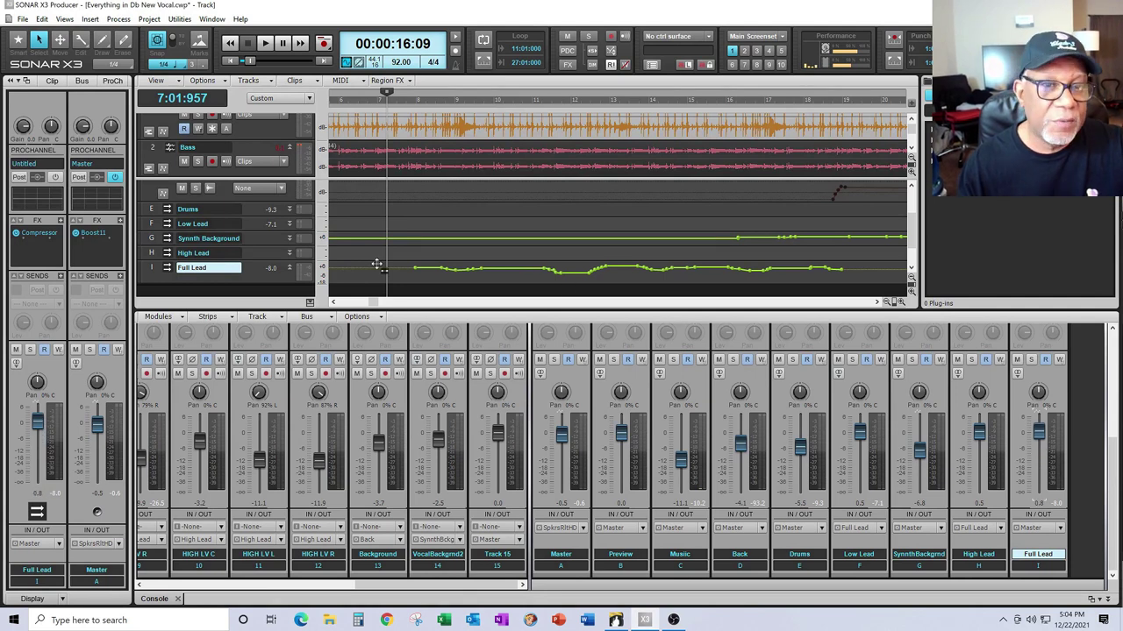
right_click(489, 267)
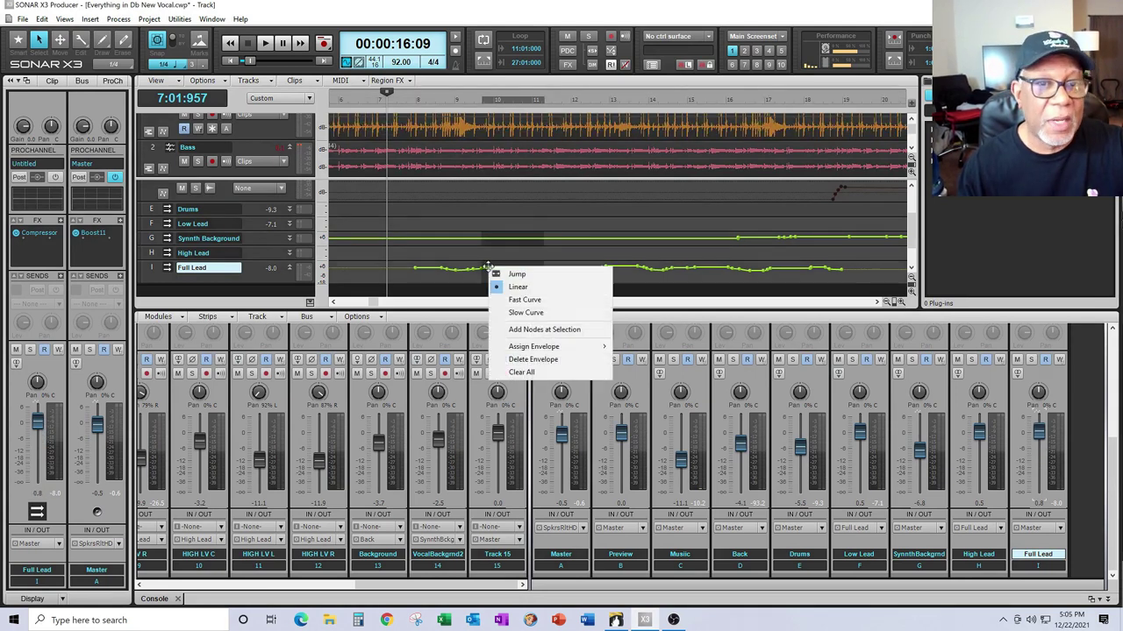
left_click(532, 359)
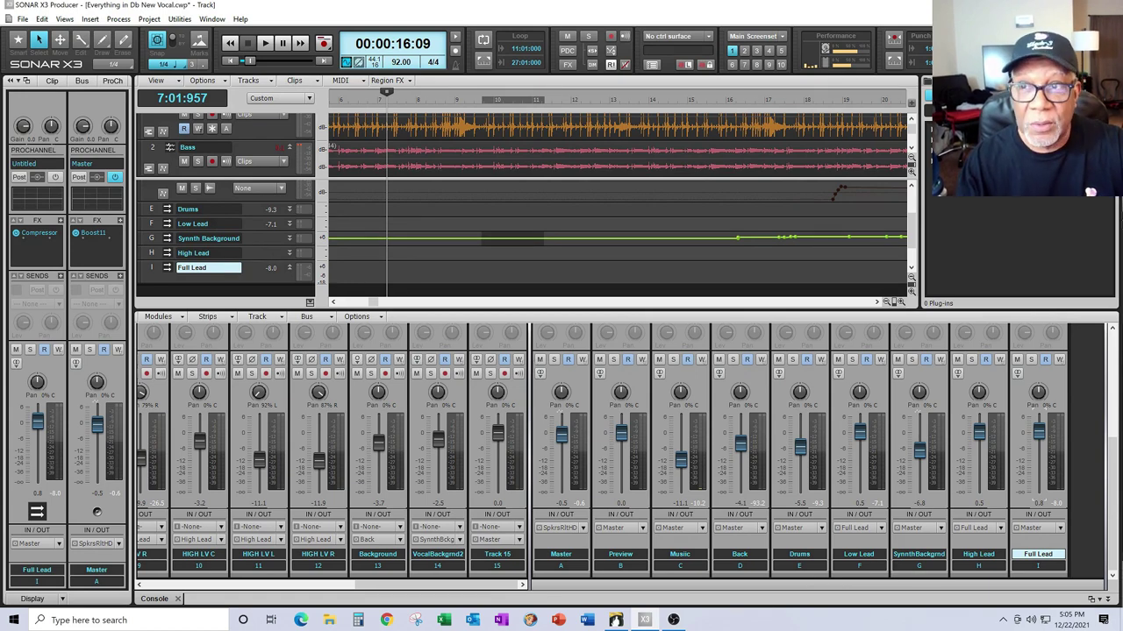
Step: Switch to Band-in-a-Box and examine the bass volume change options in the settings for bar 1, leaving them unchanged
key("alt+Tab")
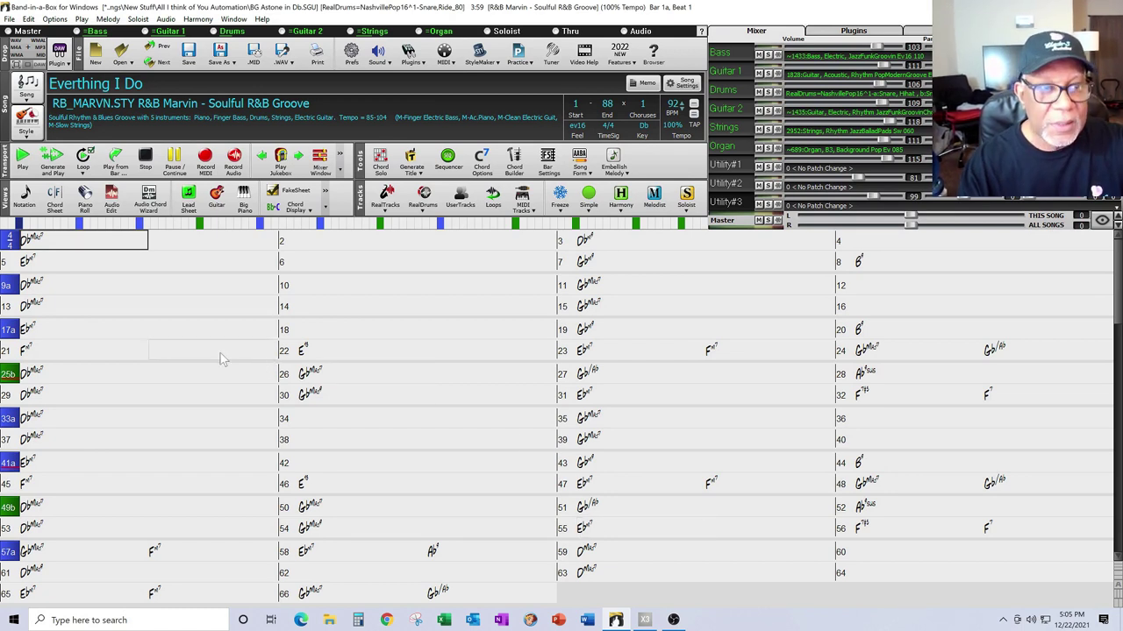
right_click(76, 248)
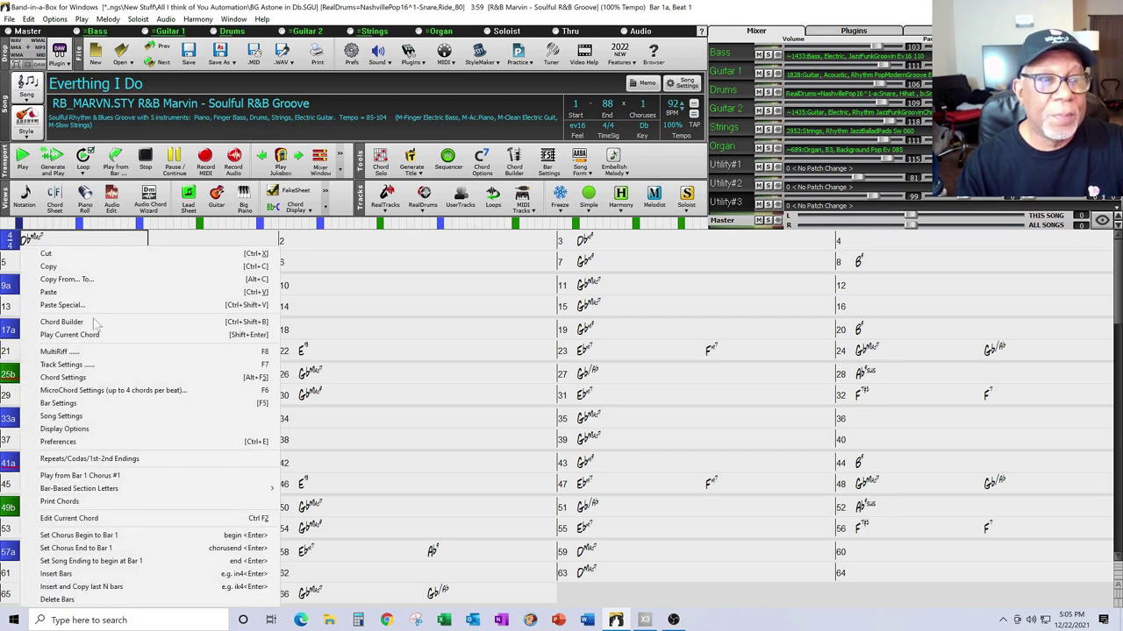
left_click(98, 406)
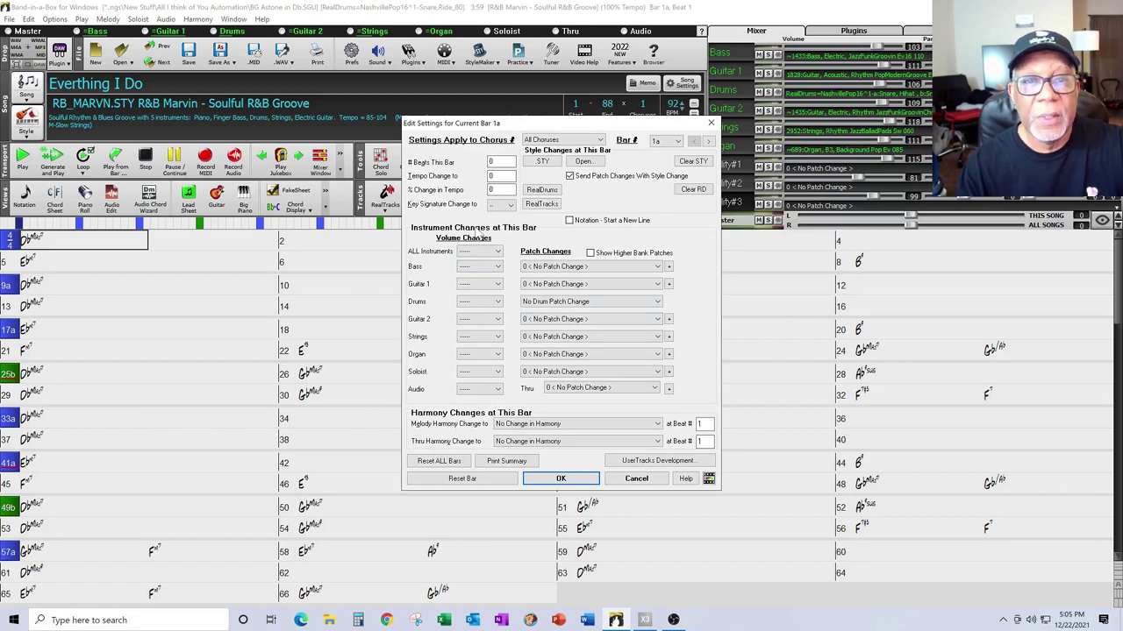
left_click(498, 267)
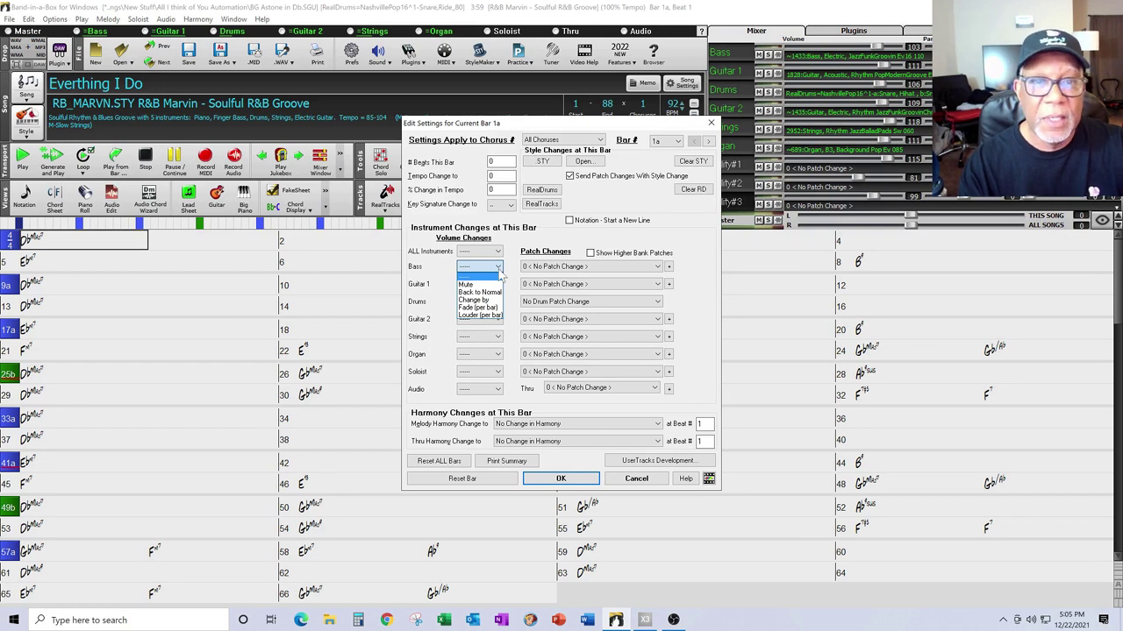
left_click(500, 276)
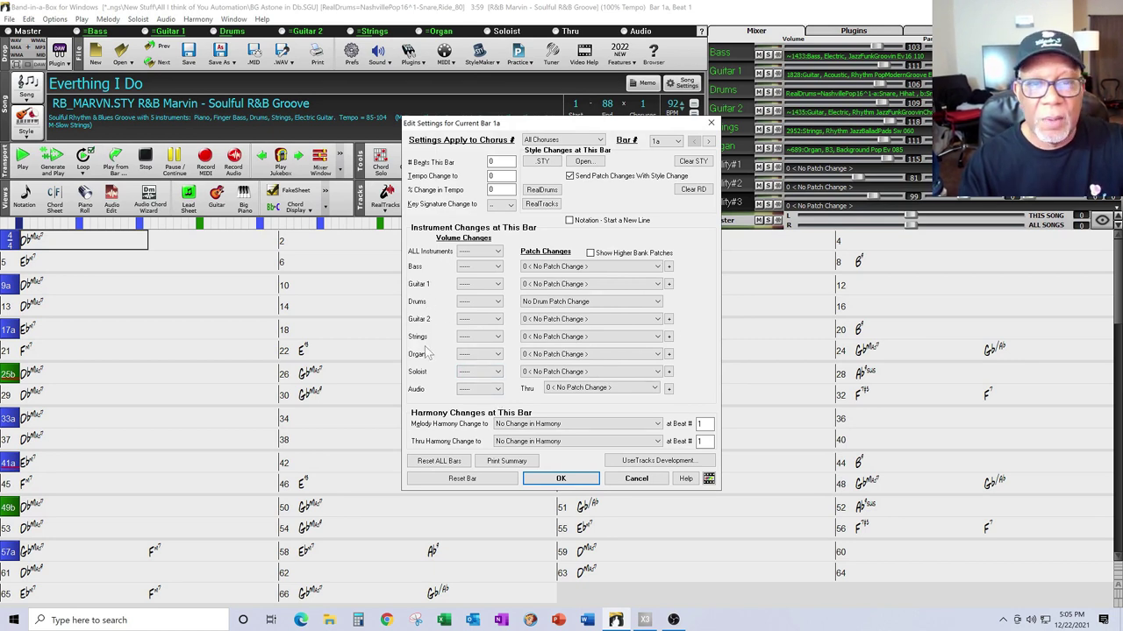
left_click(636, 478)
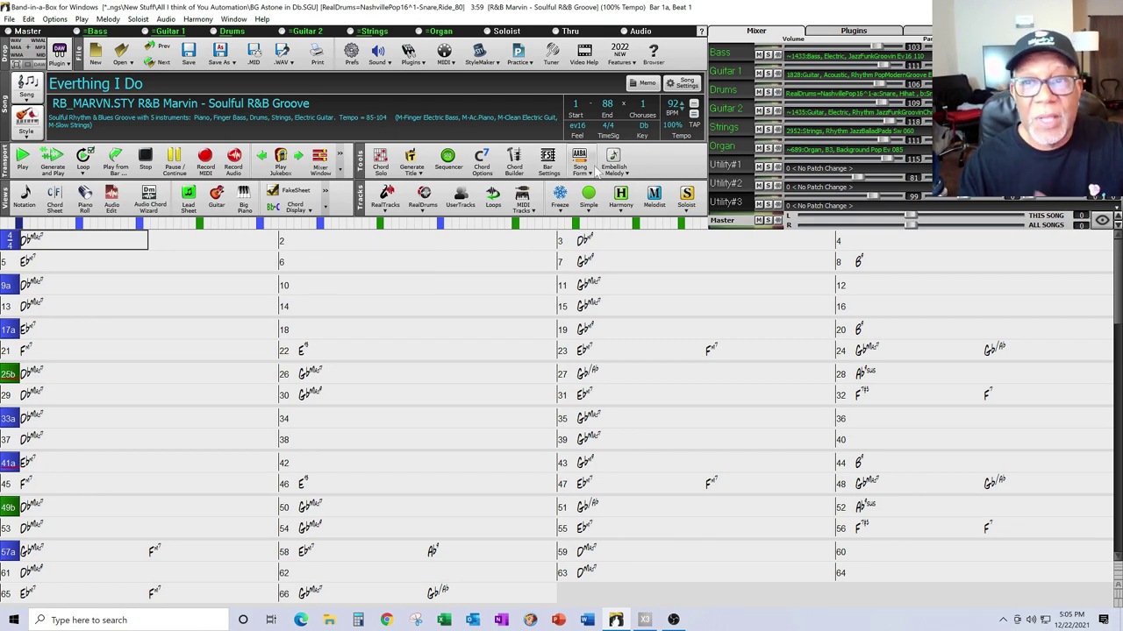
Step: Assign the recently used RealTrack 3773 Guitar, Electric, Background FunkyGroove60sSoulRiff Ev16 095 to the Utility#1 track
right_click(731, 165)
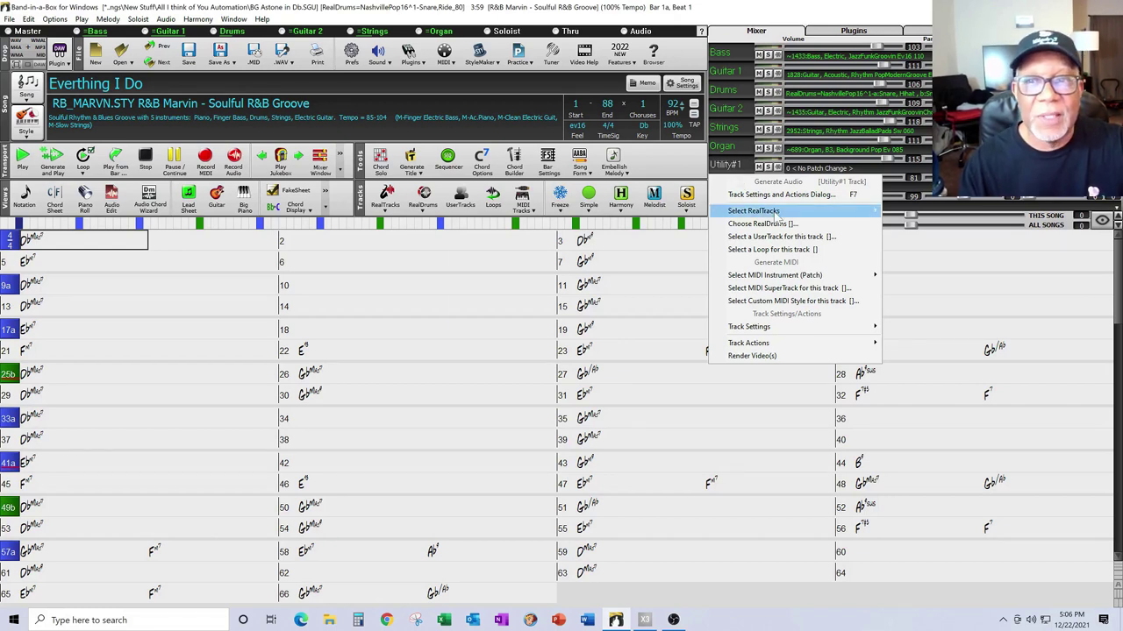
mouse_move(778, 213)
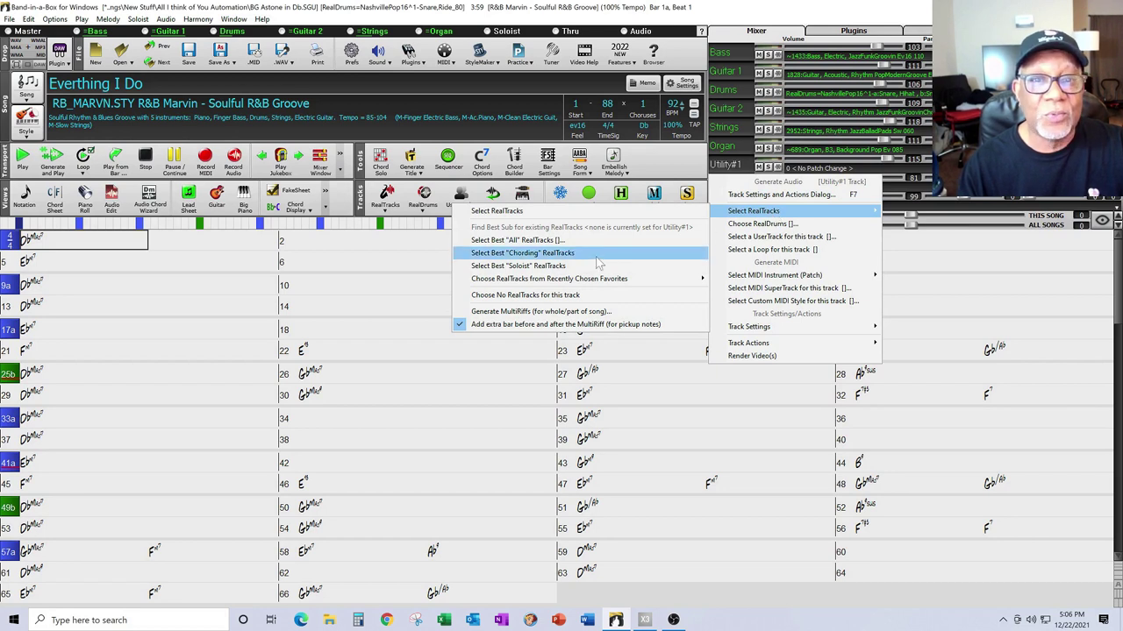
mouse_move(588, 281)
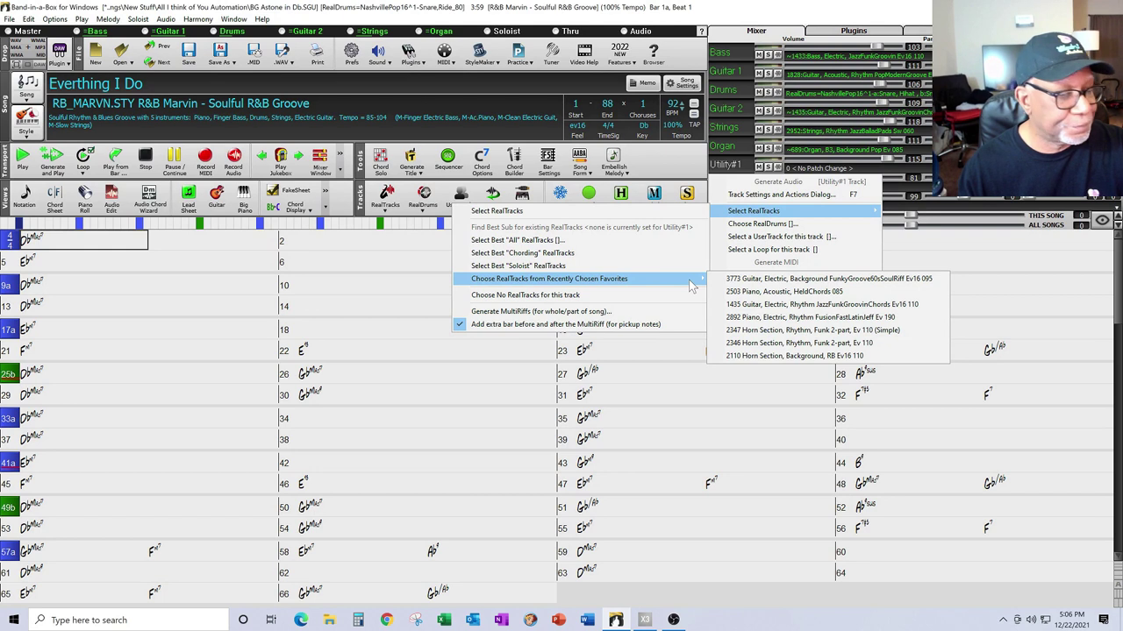
left_click(735, 279)
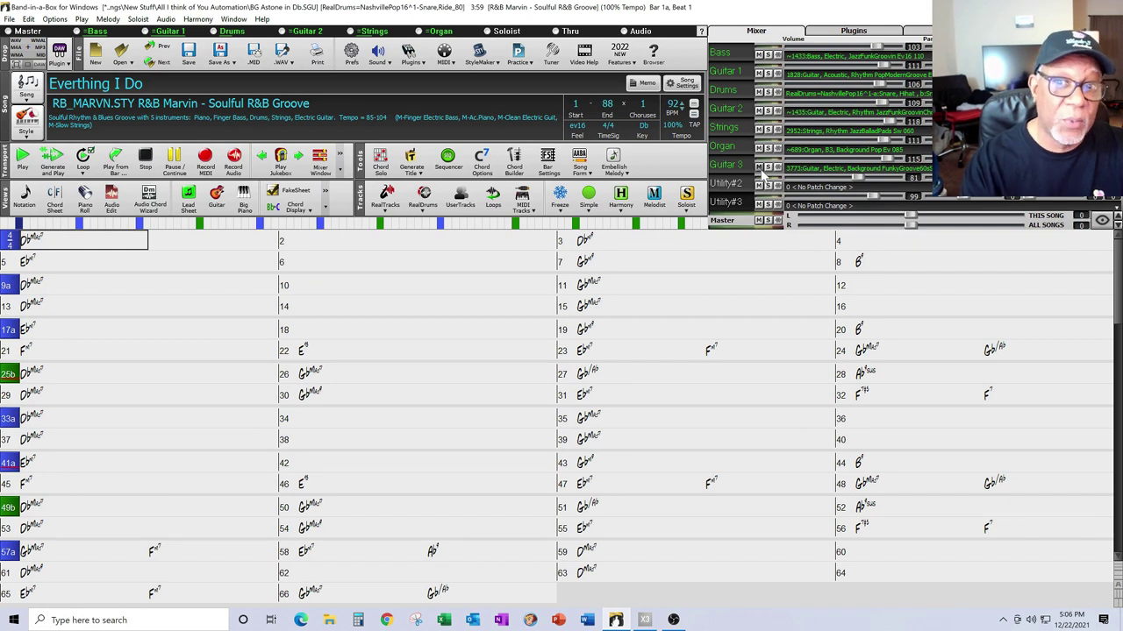
Step: Assign the recently used RealTrack 2503 Piano, Acoustic, HeldChords 085 to the Utility#2 track
left_click(729, 187)
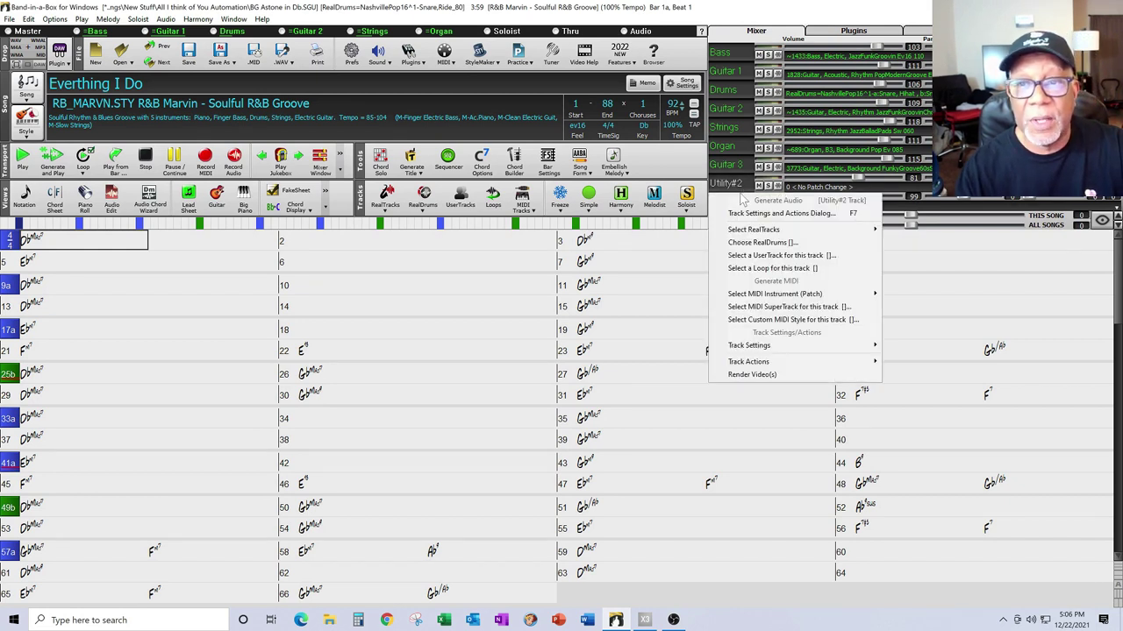
mouse_move(756, 231)
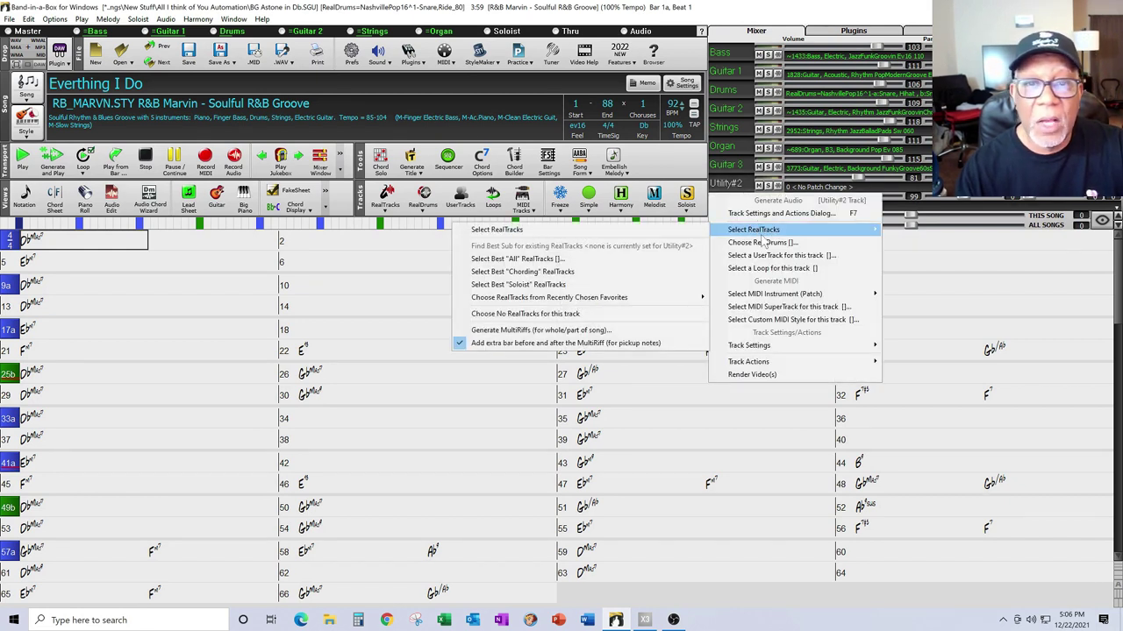
mouse_move(673, 301)
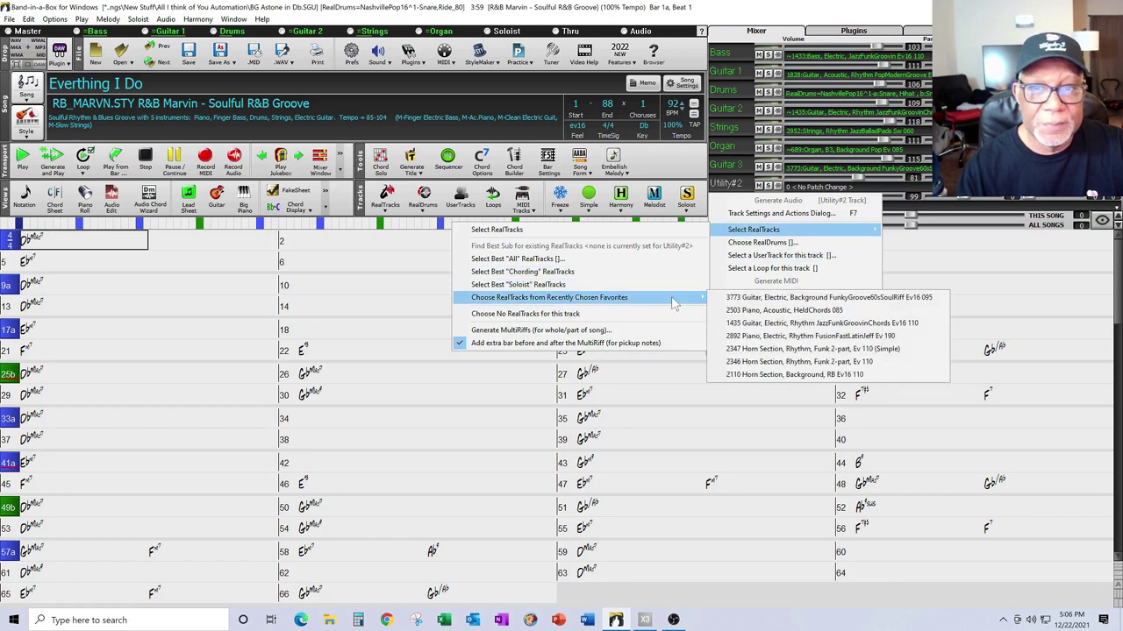
left_click(750, 311)
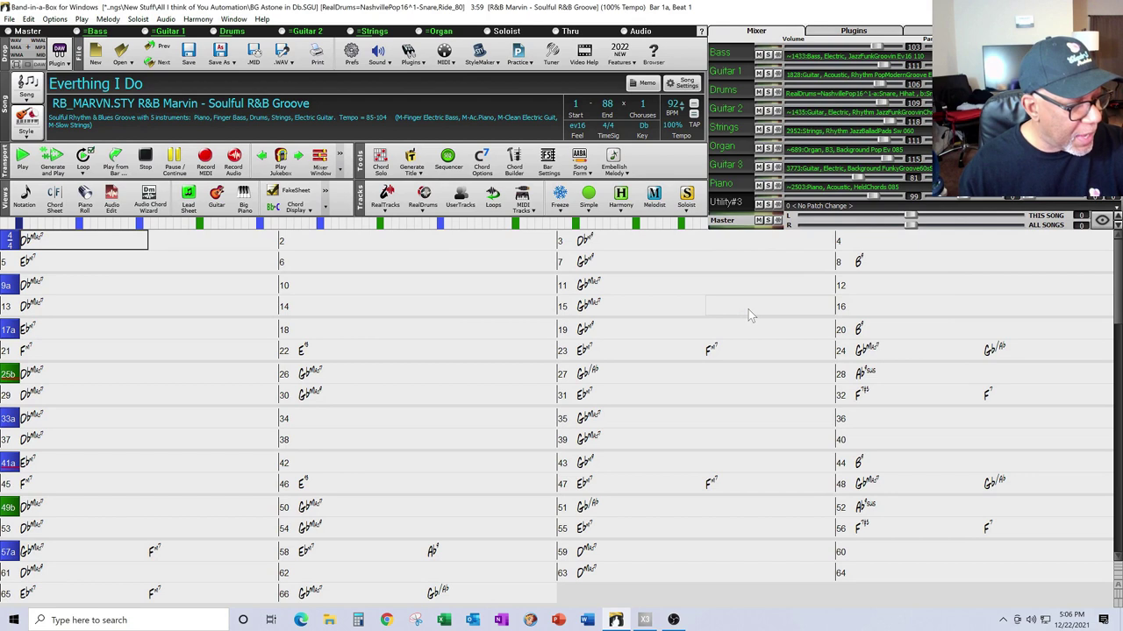
Step: Assign the recently used RealTrack 3773 Guitar, Electric, Background FunkyGroove60sSoulRiff Ev16 095 to the Utility#3 track
left_click(737, 205)
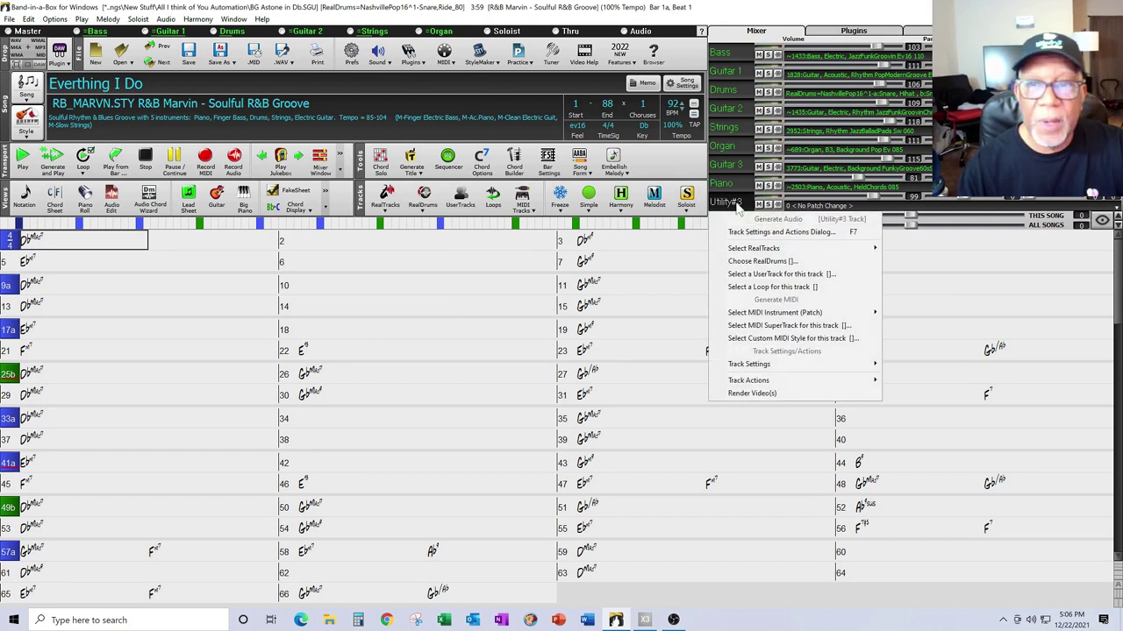
mouse_move(758, 250)
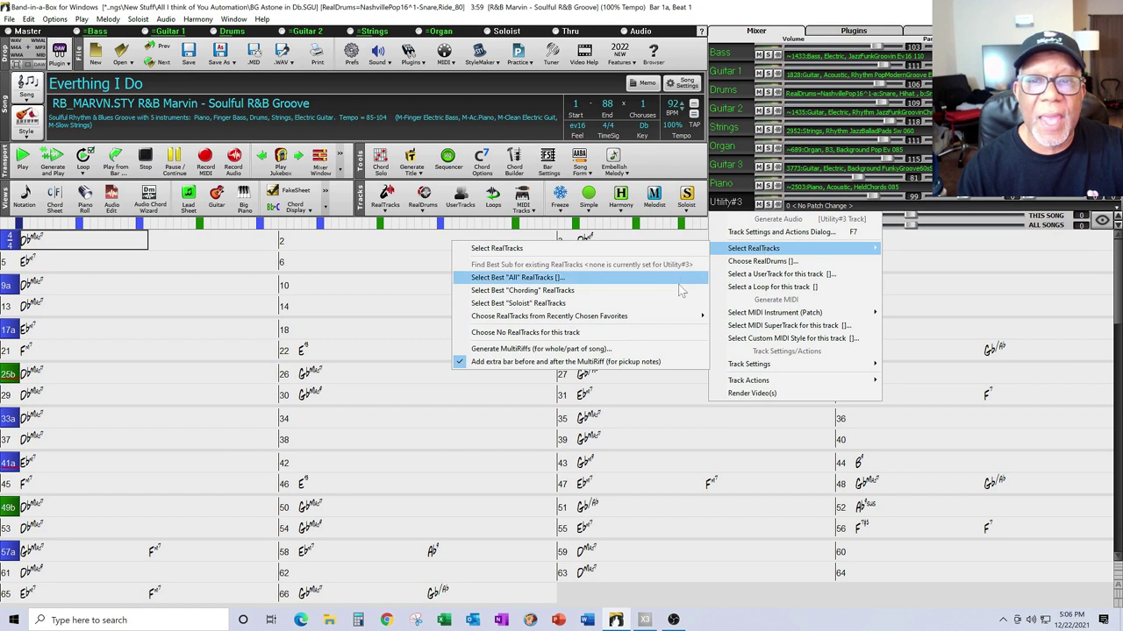
mouse_move(676, 317)
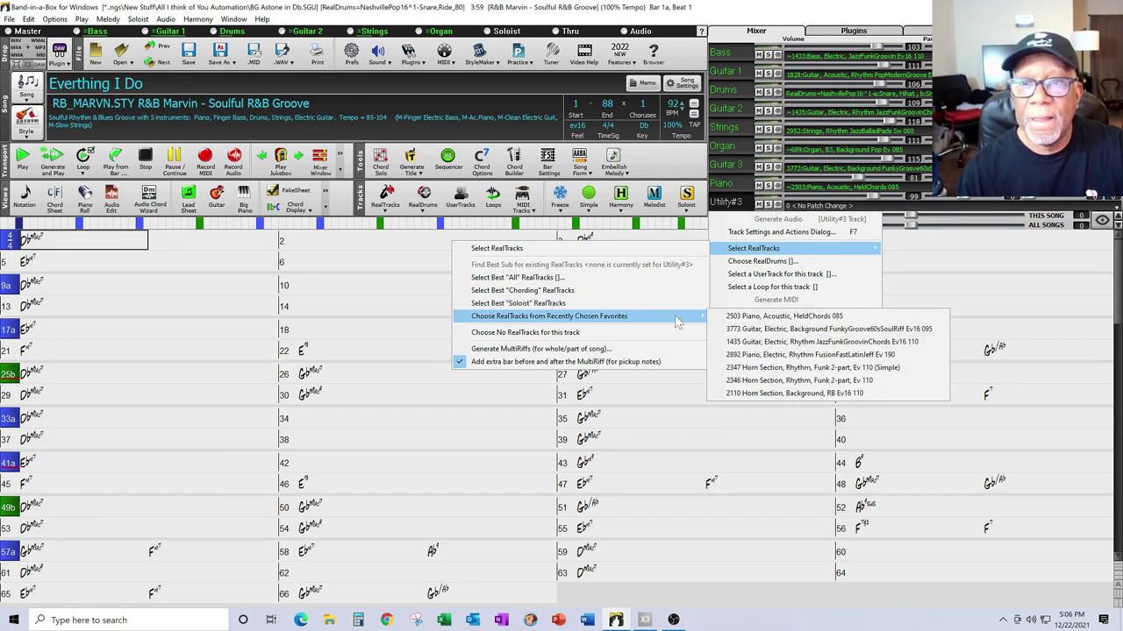
left_click(762, 334)
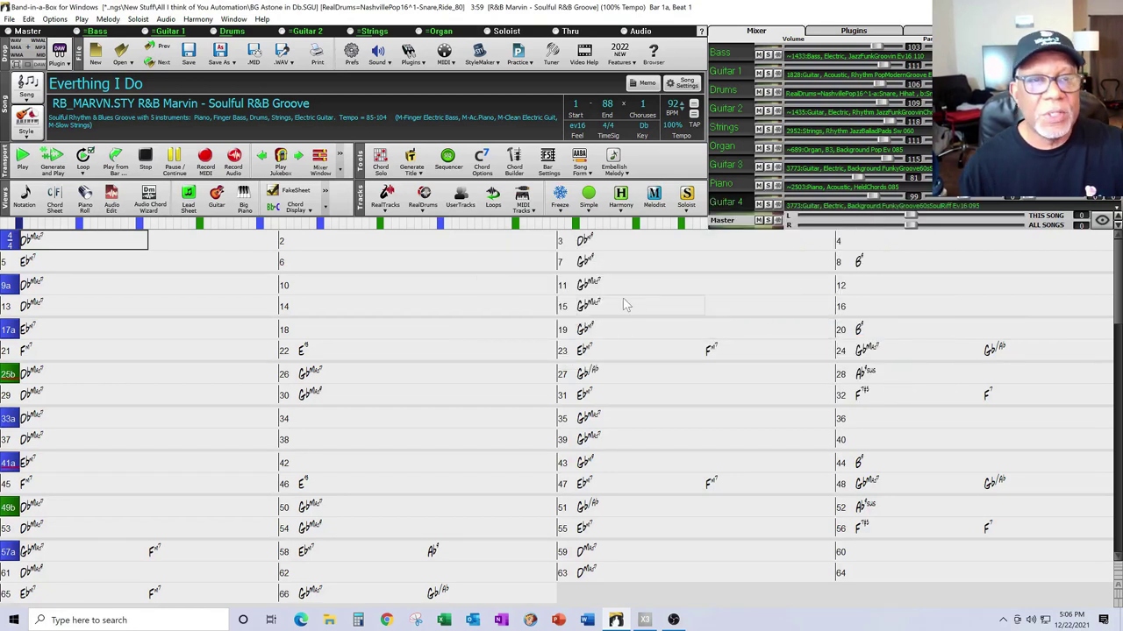
Step: Show all tracks in the mixer and return it to displaying only the active ones
left_click(1102, 221)
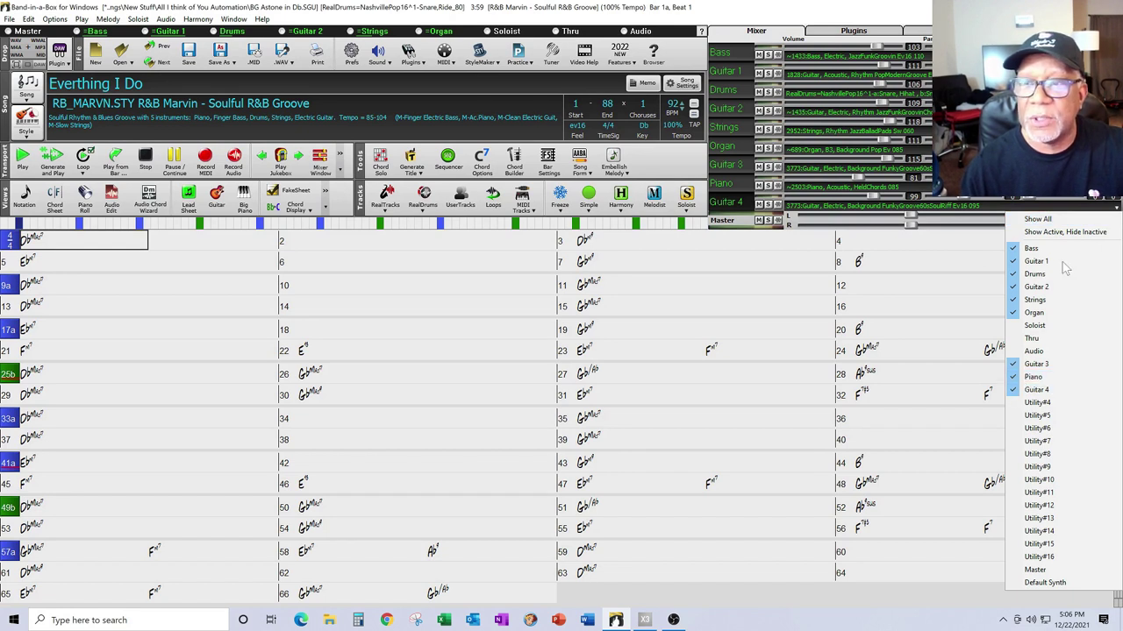
left_click(1037, 220)
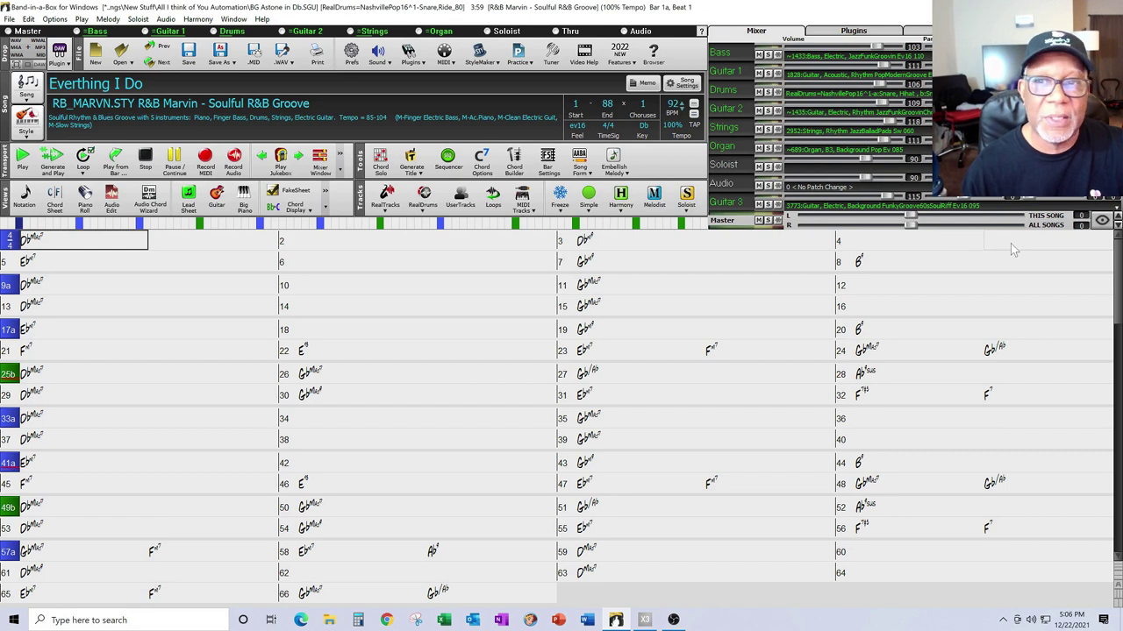
left_click(1097, 227)
left_click(1085, 233)
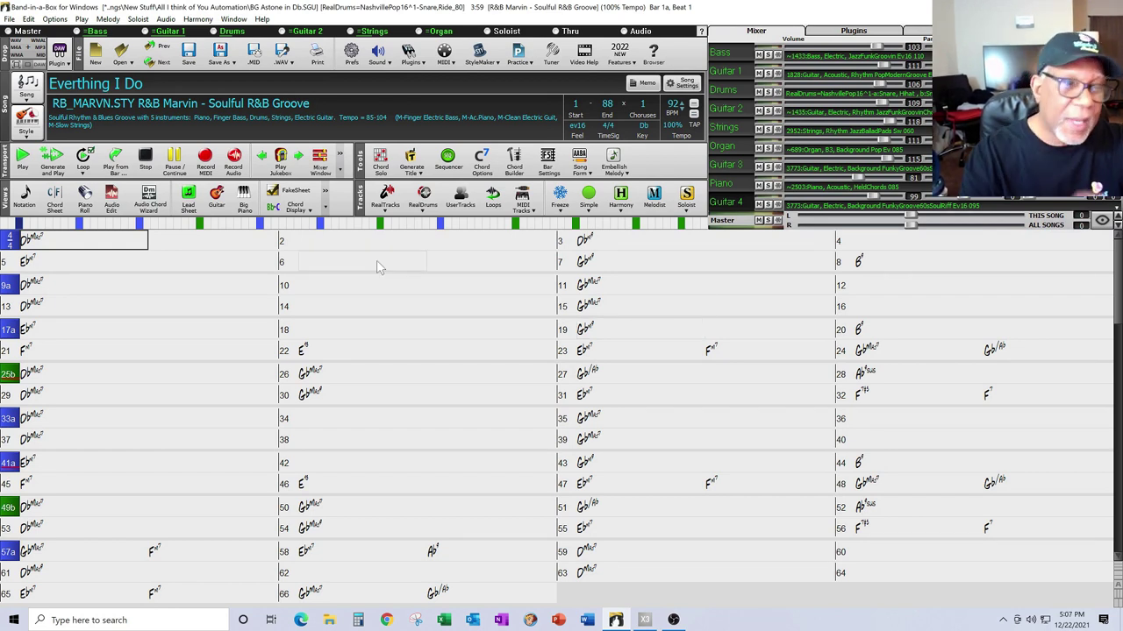
Step: Examine the instrument volume change settings for bar 1 and close them without making changes
right_click(91, 246)
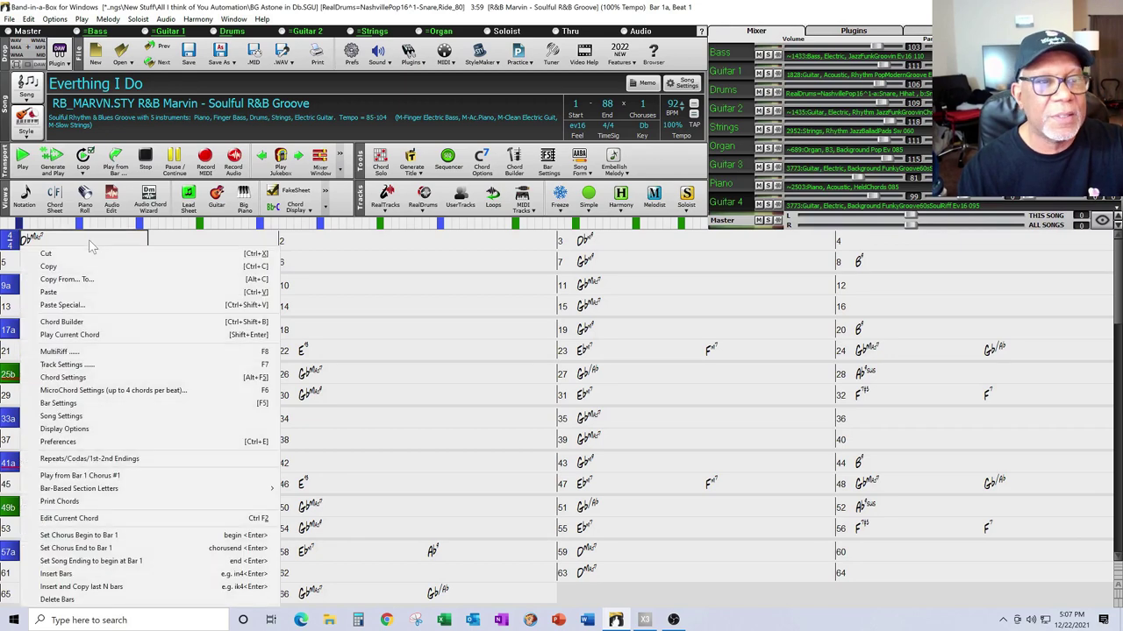
left_click(89, 404)
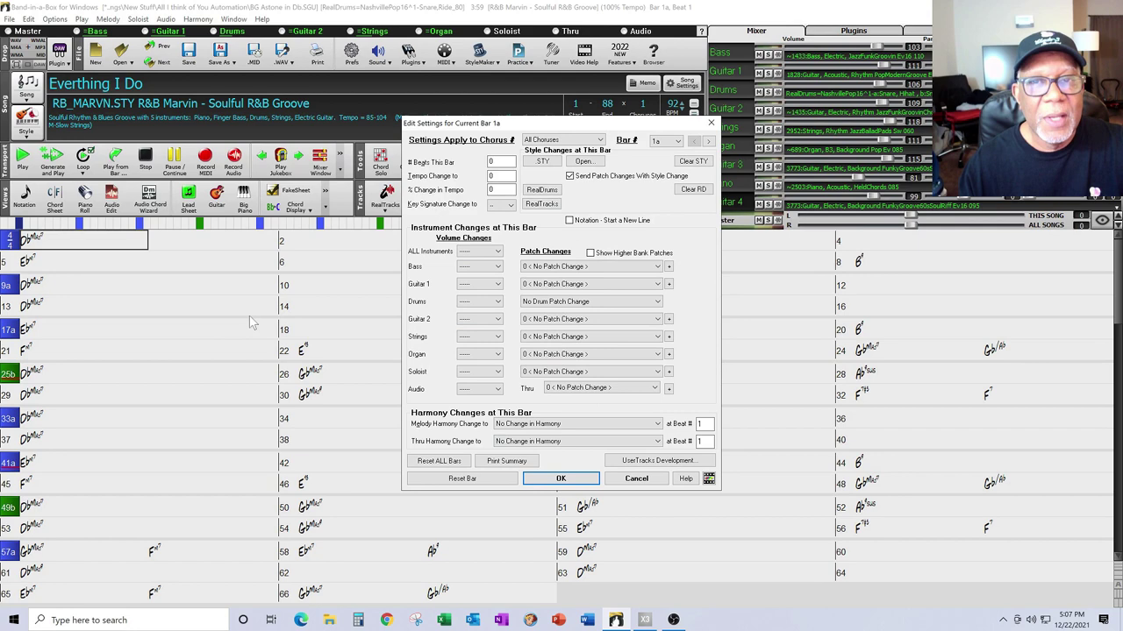
left_click(636, 479)
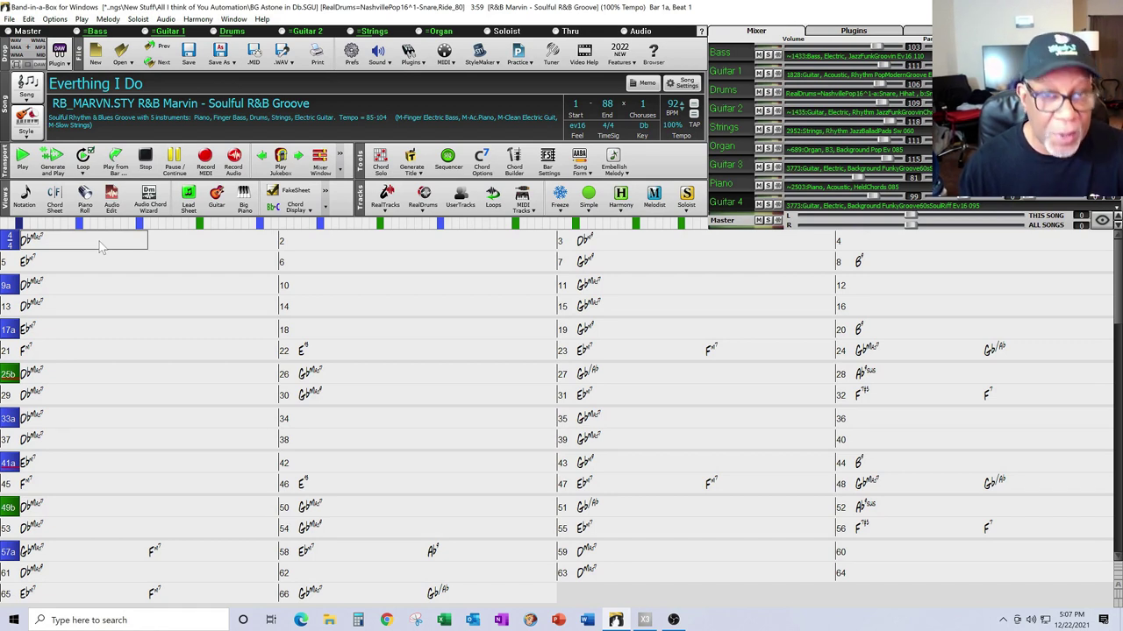
Step: Open the audio editor for Guitar 4 with its volume automation displayed, and start song playback
left_click(111, 196)
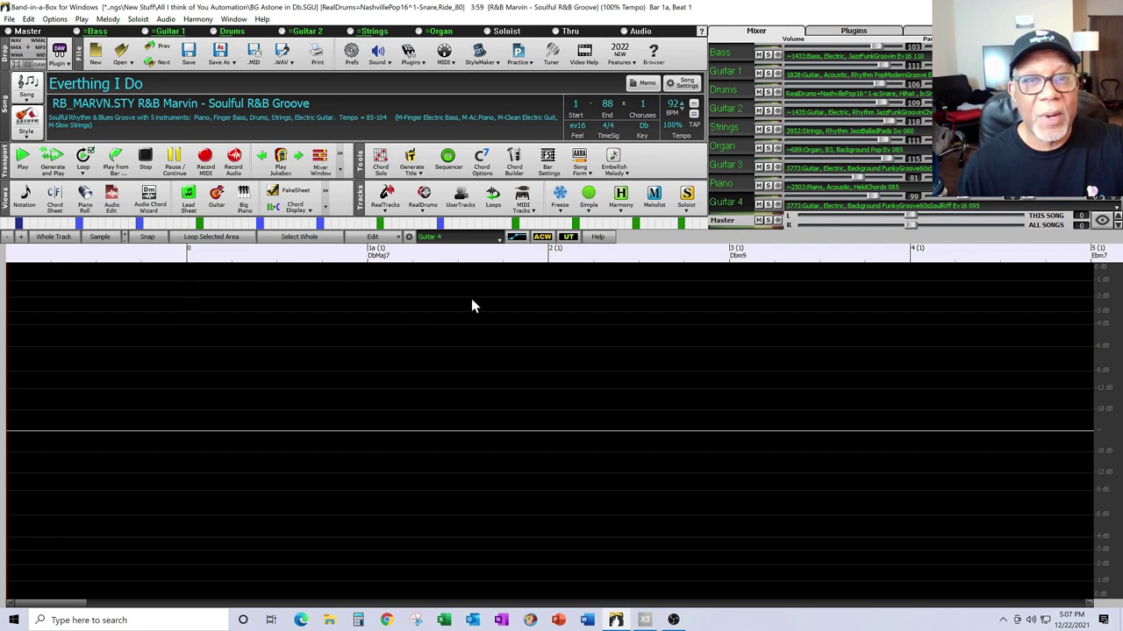
left_click(499, 242)
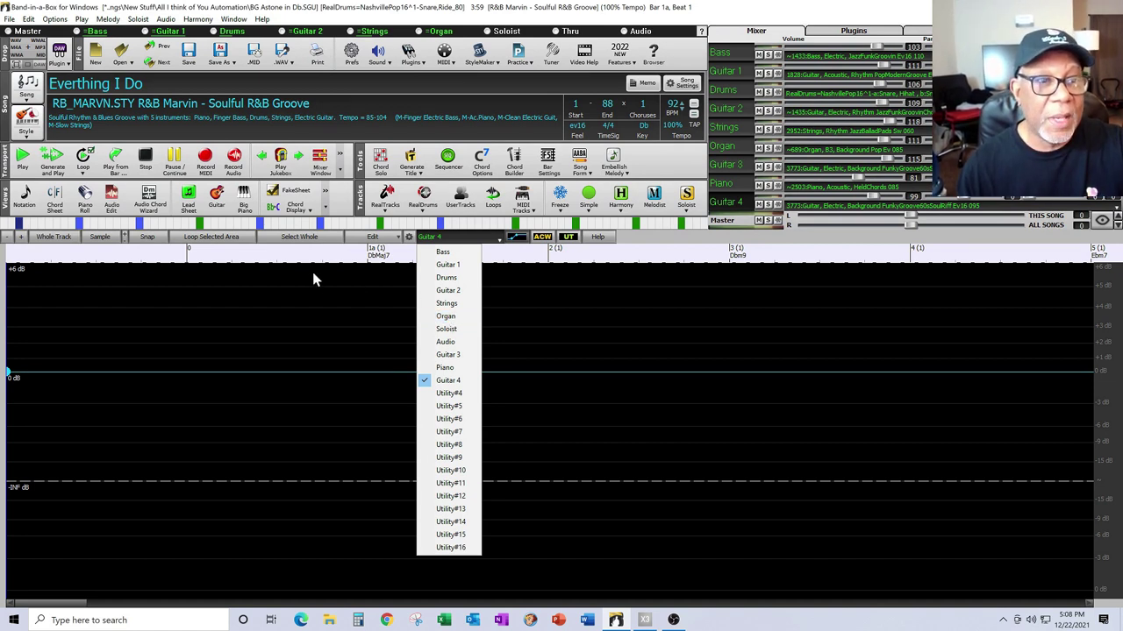
left_click(145, 168)
left_click(23, 158)
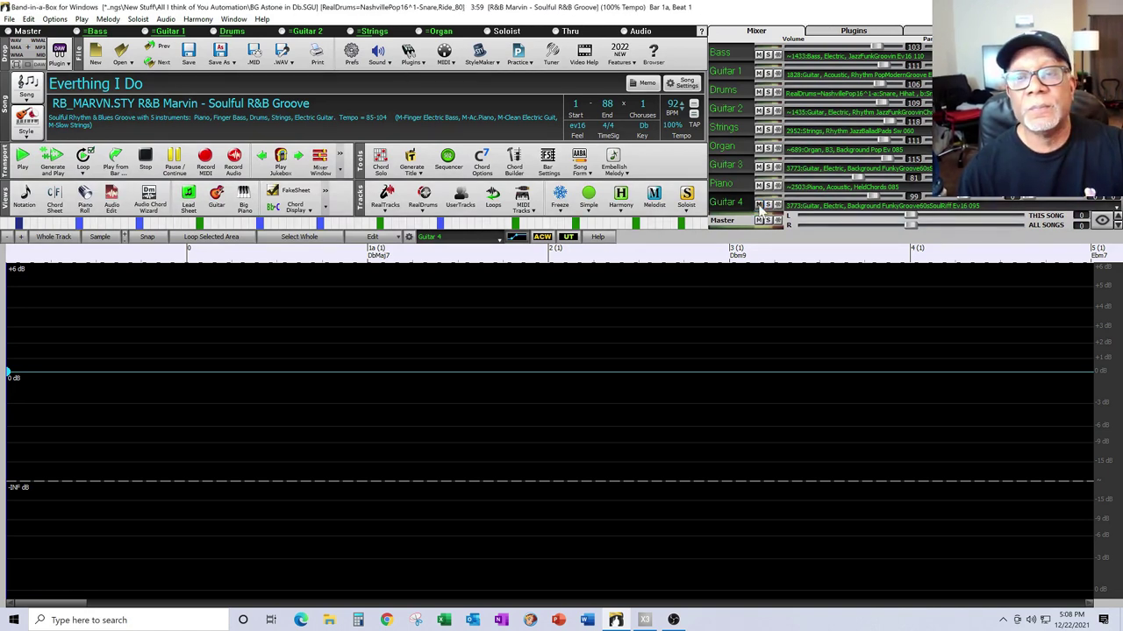
Step: Mute the Guitar 4, Piano and Guitar 3 tracks in the mixer
left_click(759, 203)
left_click(758, 186)
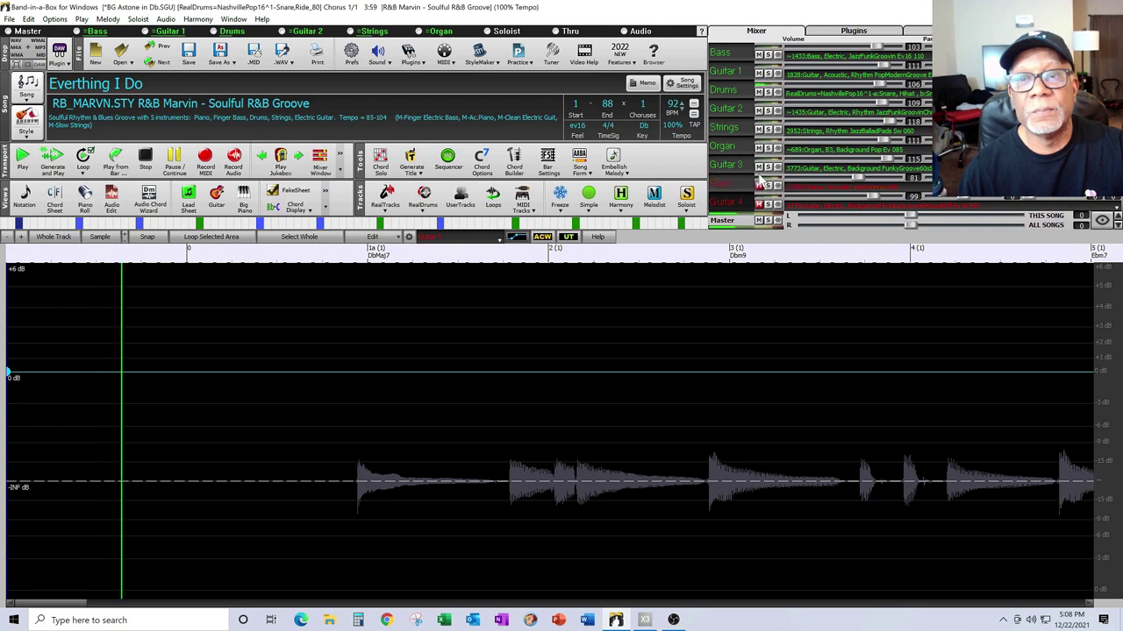
left_click(759, 166)
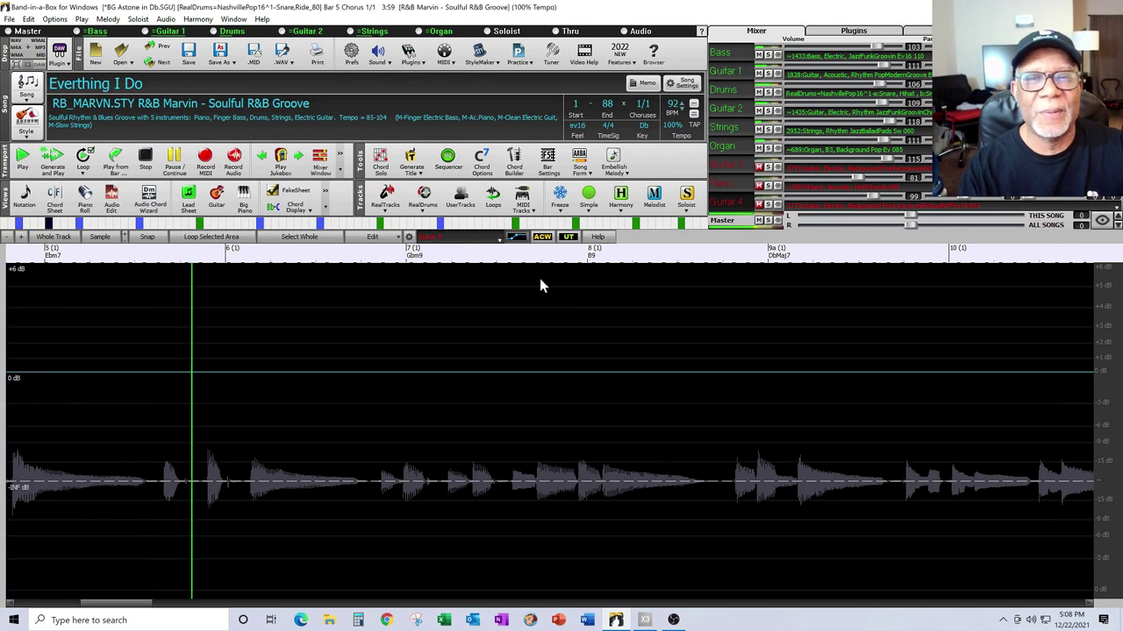
Step: Display the Organ track in the audio editor and stop playback
left_click(501, 240)
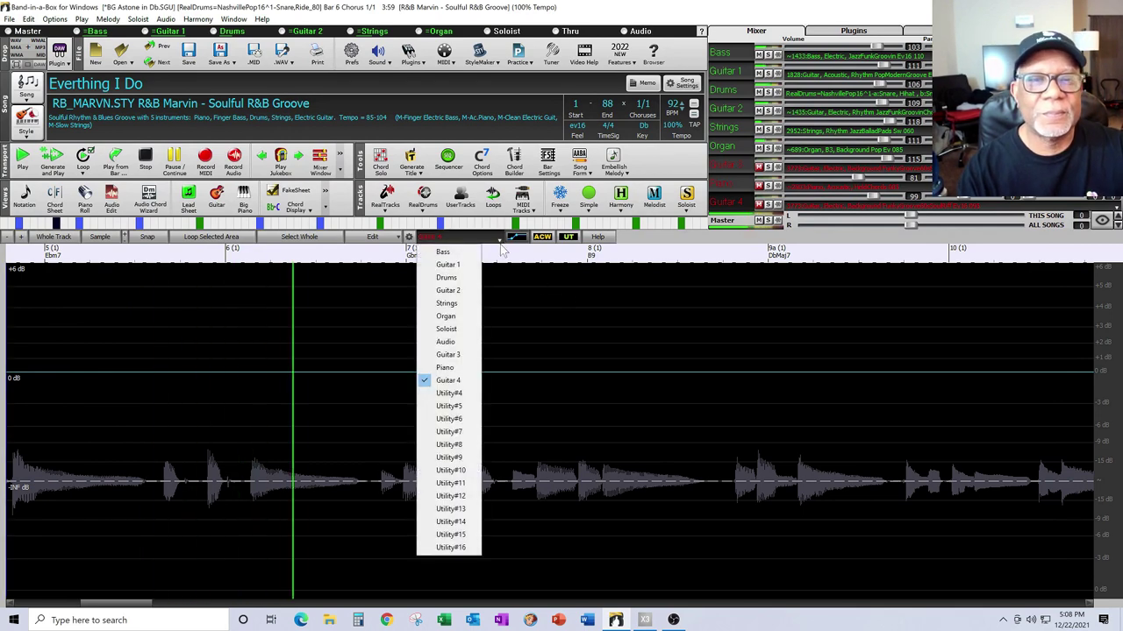
left_click(446, 315)
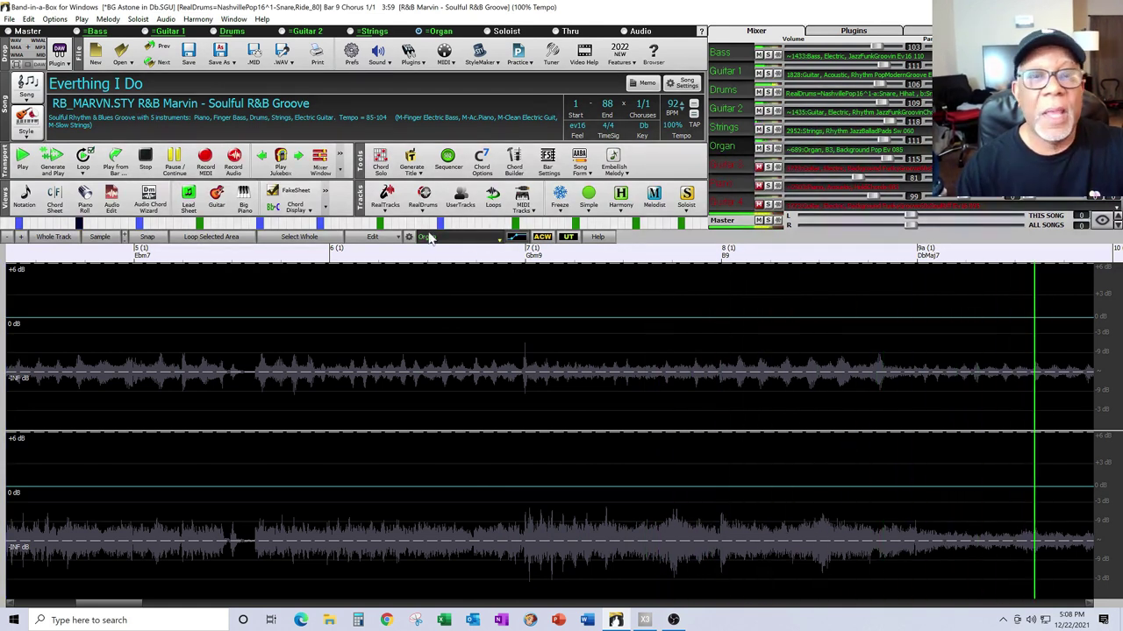
left_click(151, 164)
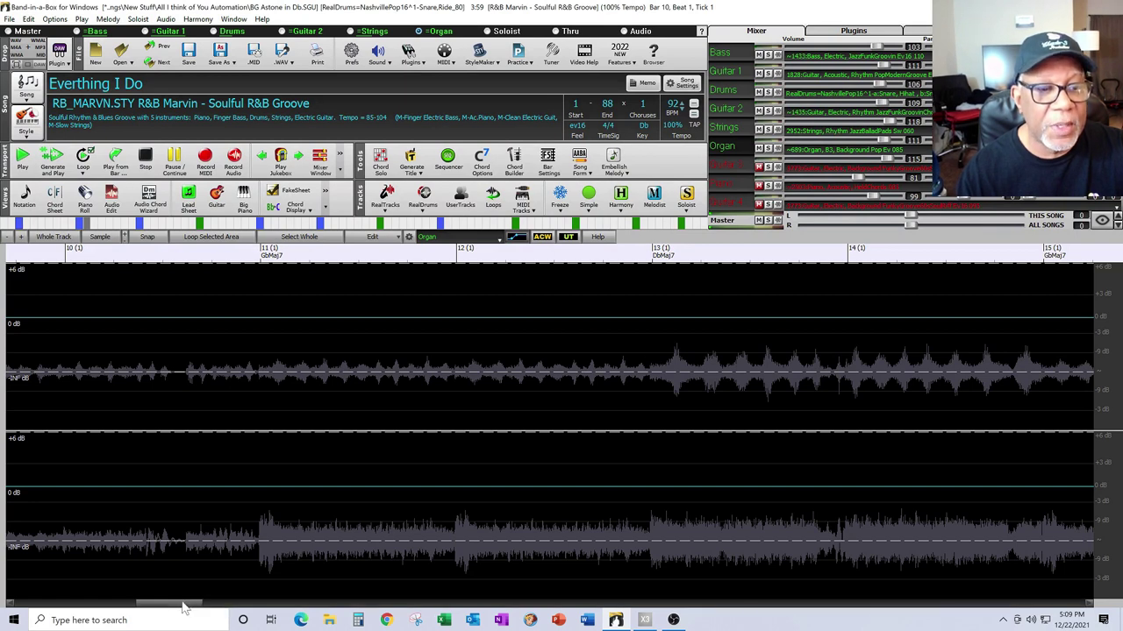
Step: Add two volume nodes on the Organ envelope just before bar 9 and lower the second to -INF dB shortly after the bar line
left_click_drag(184, 607, 171, 607)
left_click_drag(171, 607, 166, 607)
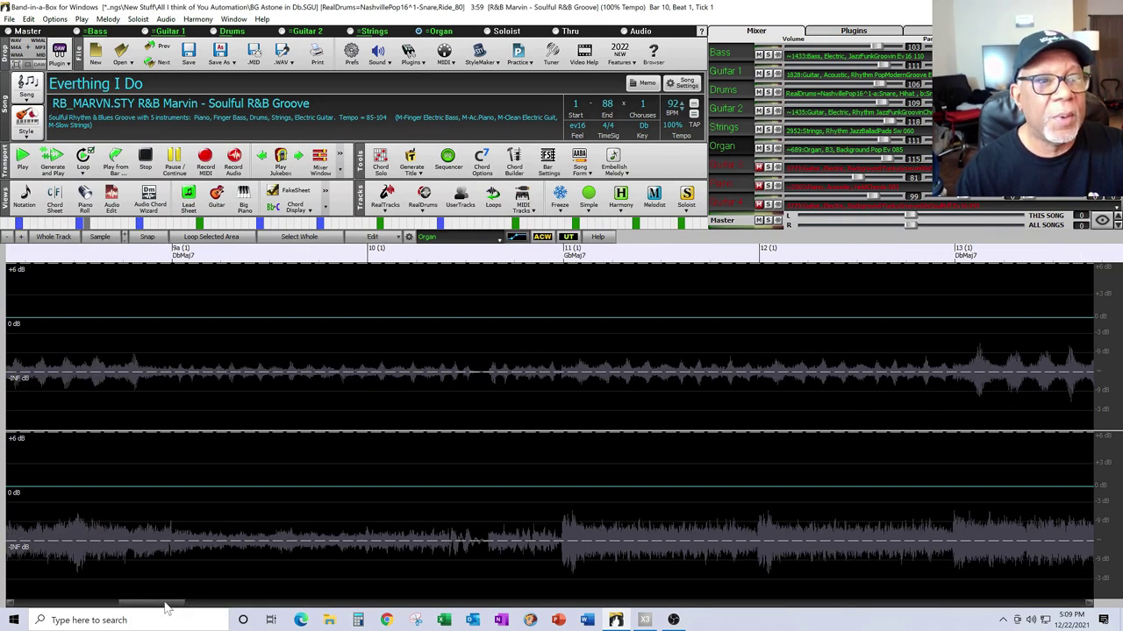
left_click(169, 319)
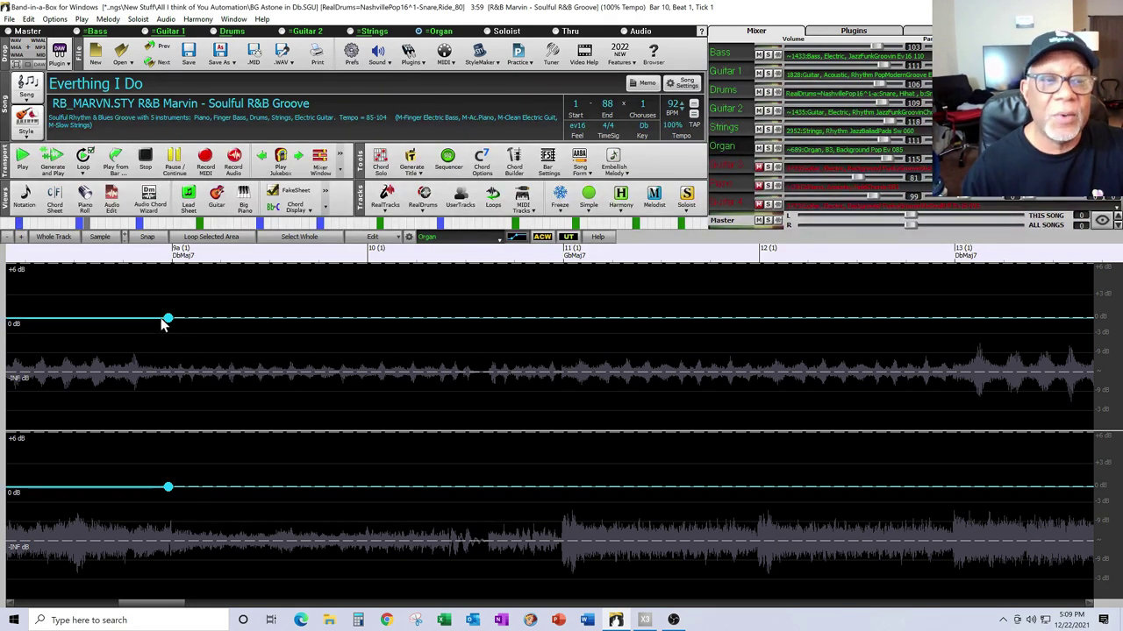
left_click(161, 319)
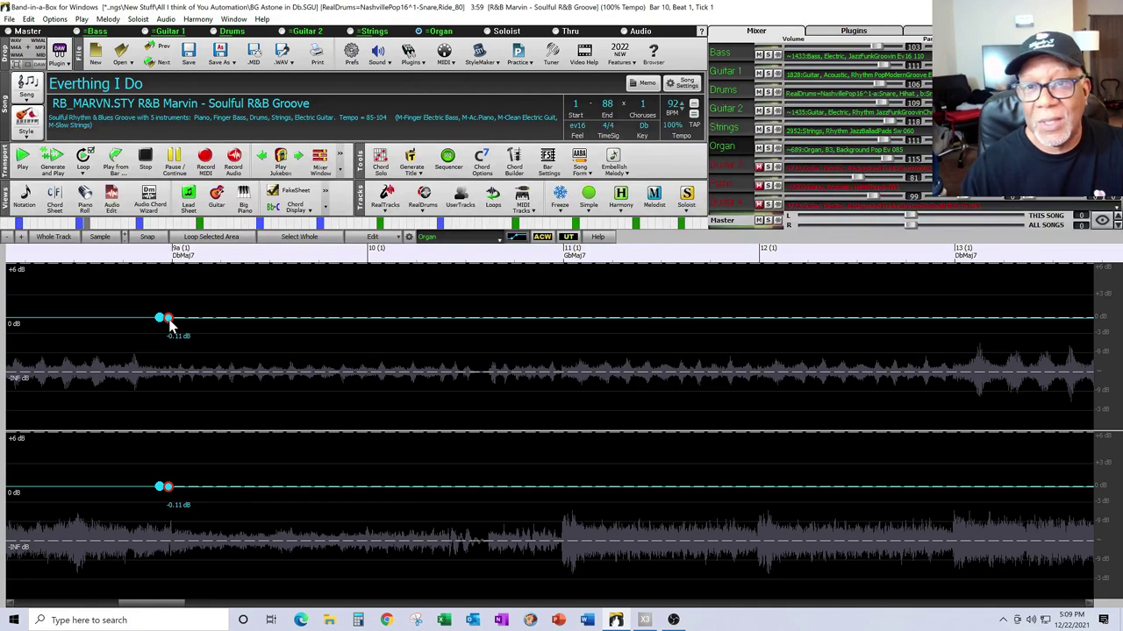
left_click_drag(170, 323, 214, 378)
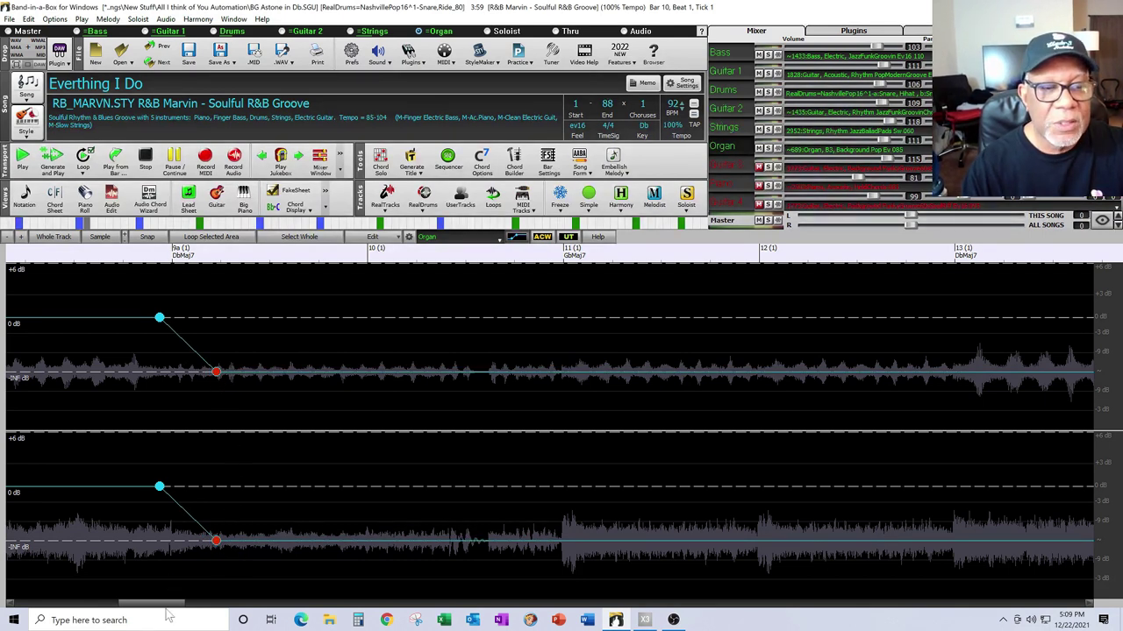
Step: Play the song from before the Organ fade-out at bar 9 and pause at bar 17
left_click_drag(169, 606, 150, 605)
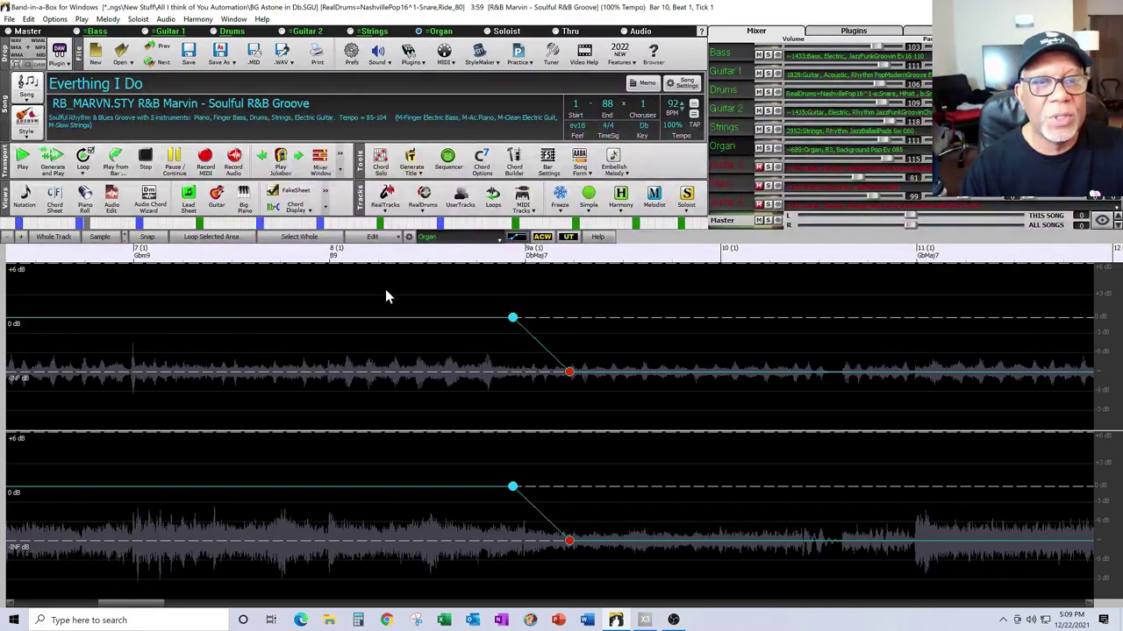
left_click(116, 164)
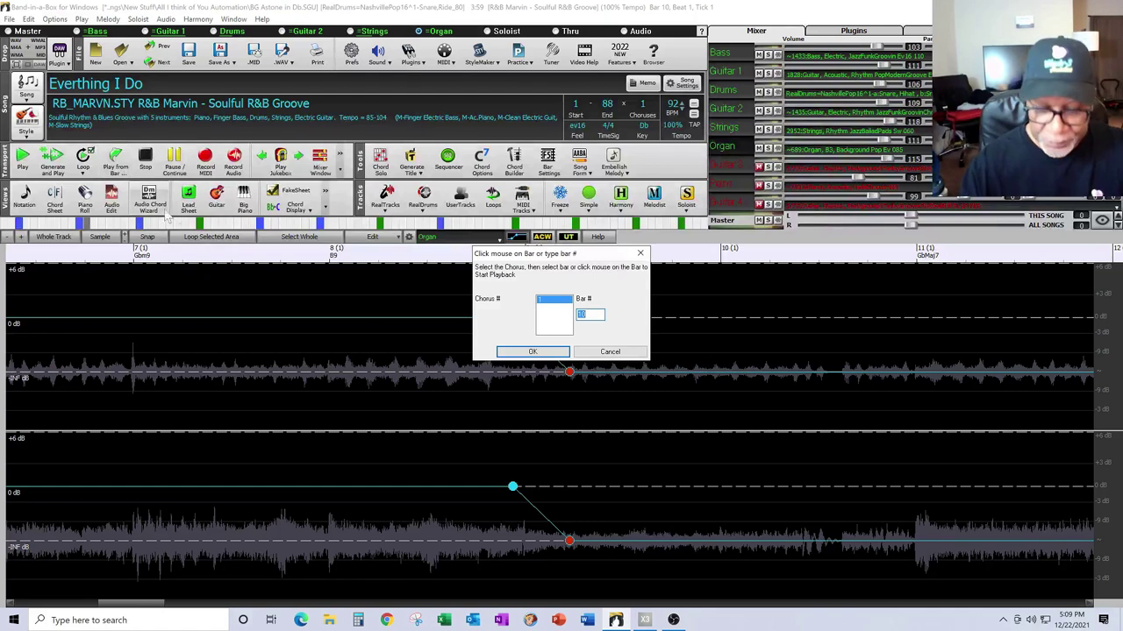
left_click(376, 333)
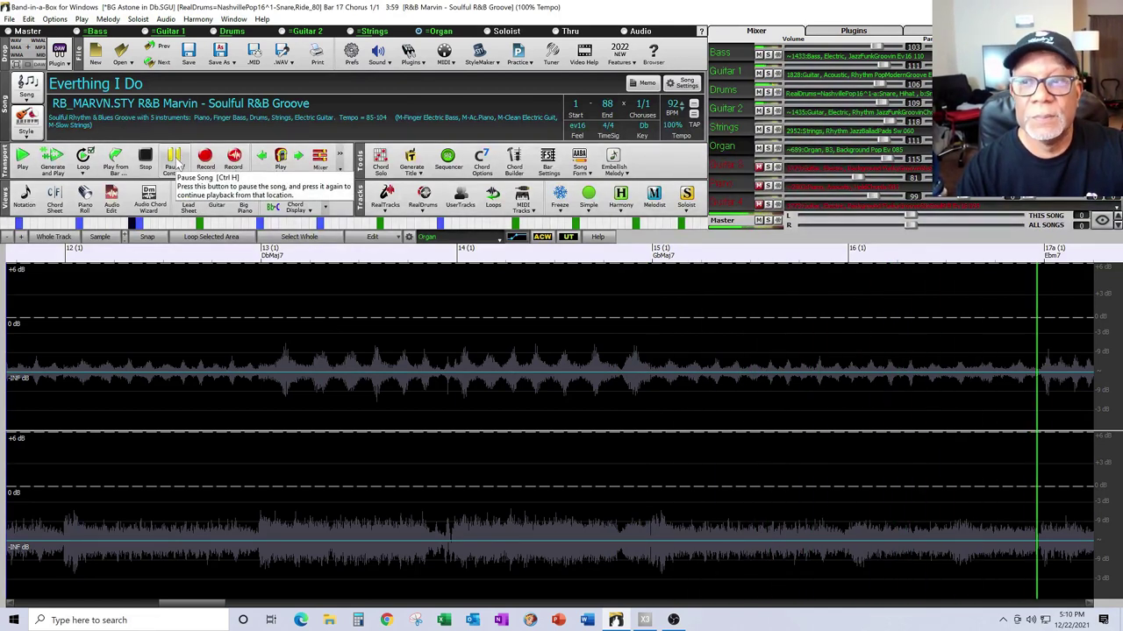
left_click(176, 162)
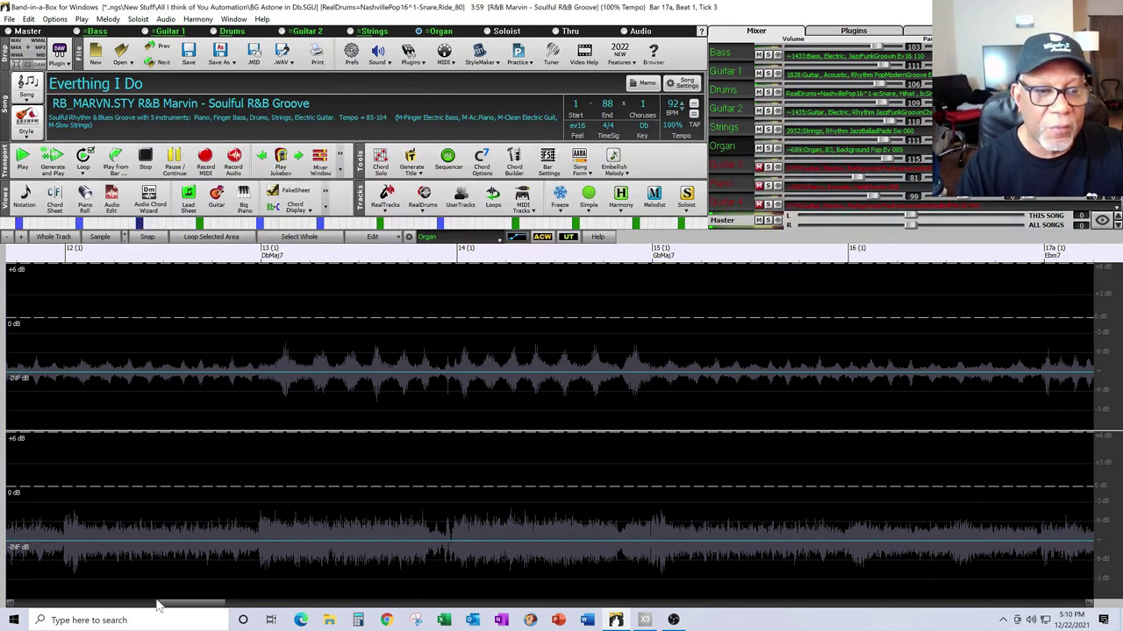
Step: Add two volume nodes on the Organ envelope just before bar 17 and raise the second to 0 dB shortly after the bar line
left_click_drag(189, 610, 223, 614)
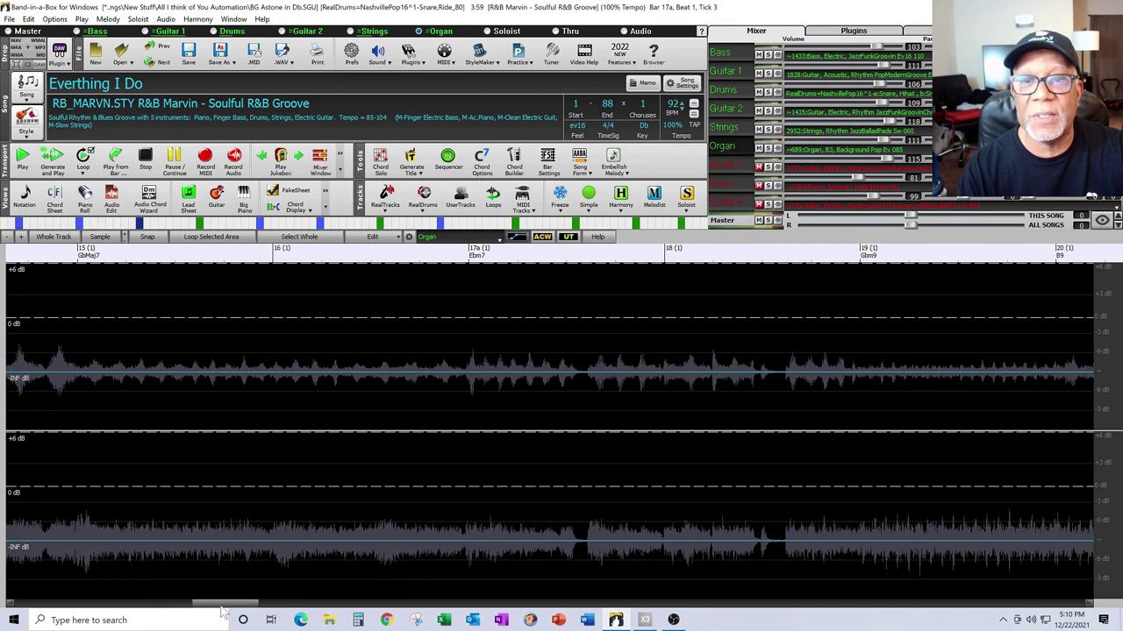
left_click(467, 372)
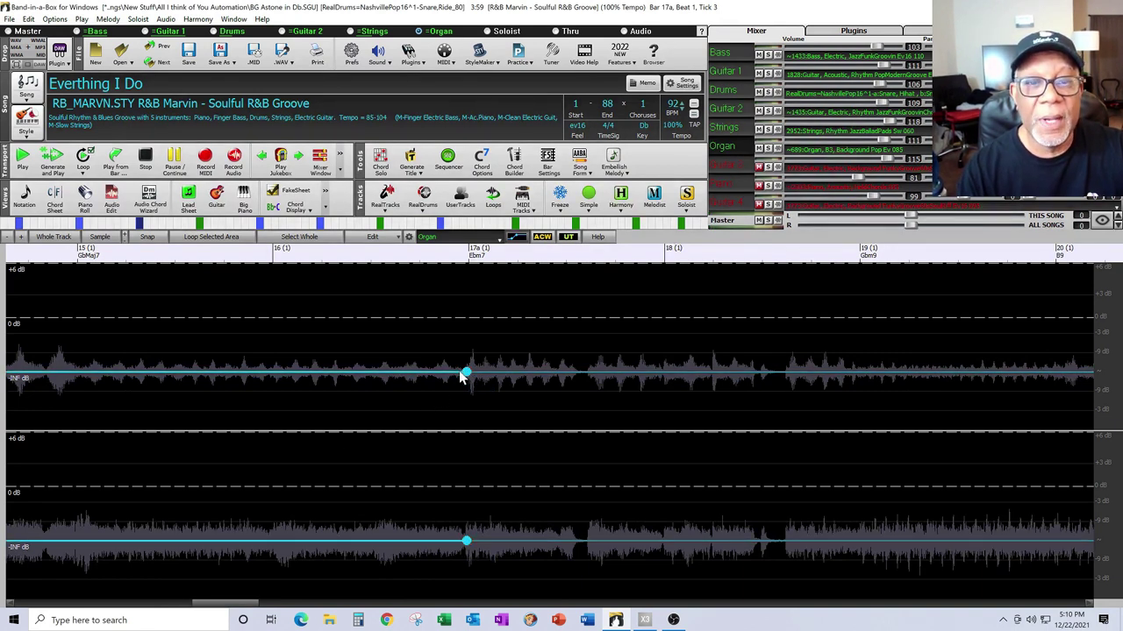
left_click(460, 372)
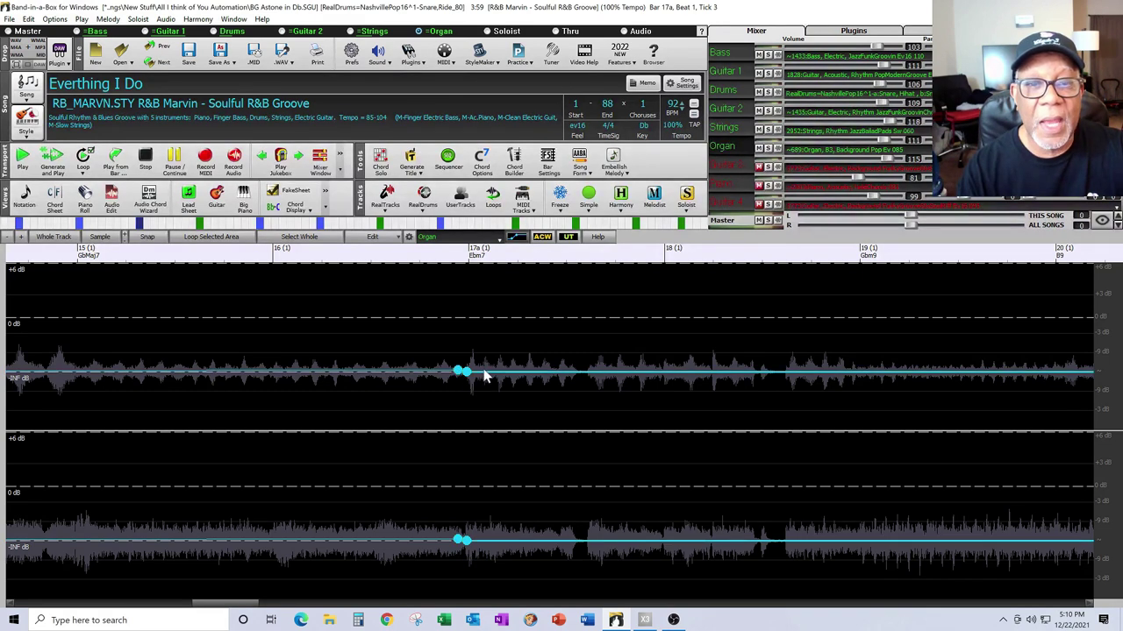
left_click_drag(466, 372, 504, 320)
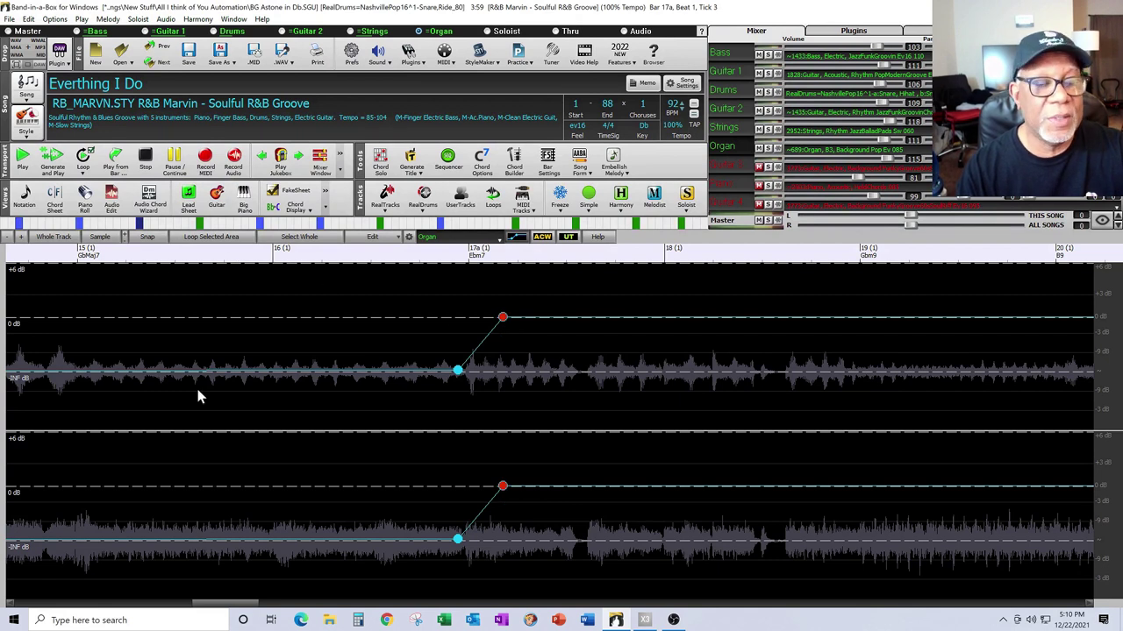
Step: Play the song from bar 8 to hear both Organ volume changes, and stop playback at bar 18
left_click(115, 163)
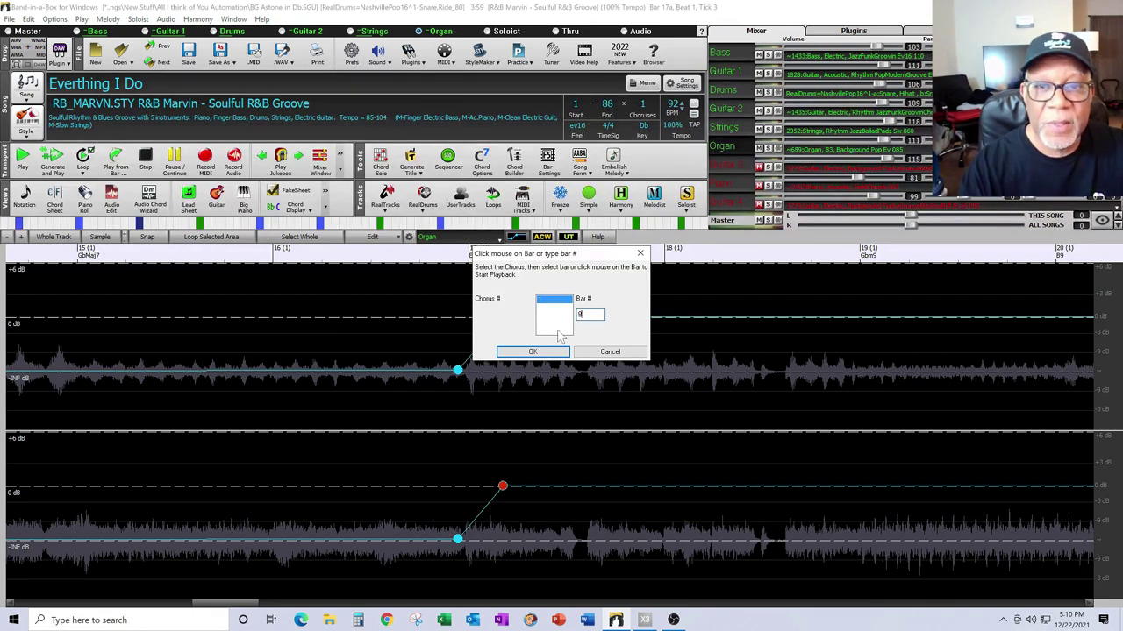
left_click(542, 355)
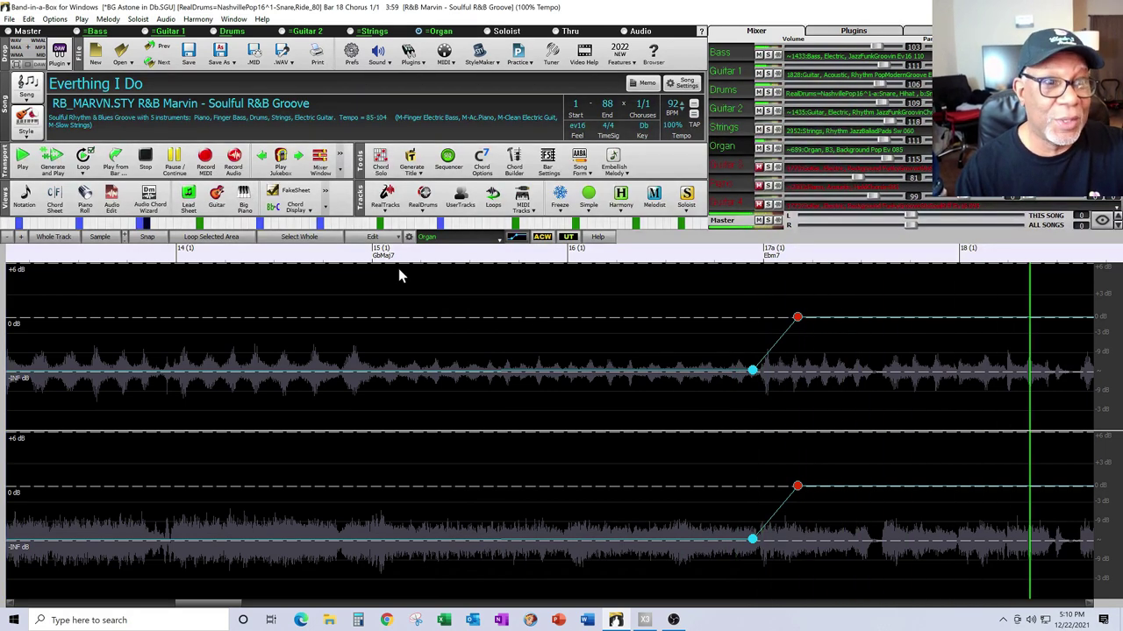
left_click(145, 159)
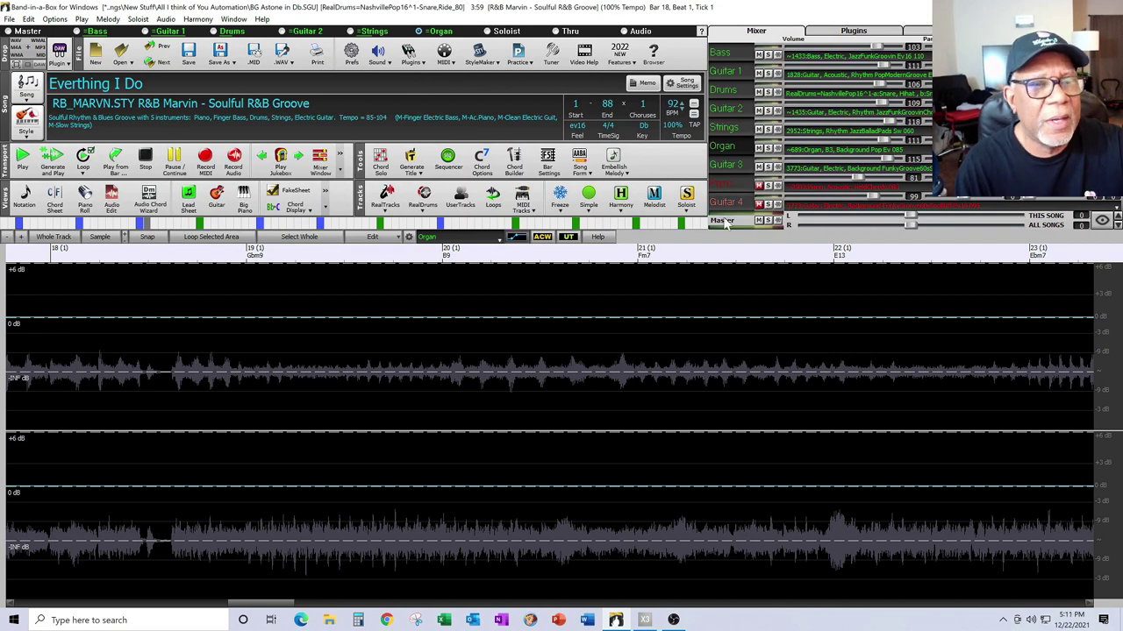
Step: Review the Organ fade-out at bar 9 and play the song from the beginning with Guitar 3 unmuted
left_click_drag(263, 605, 137, 604)
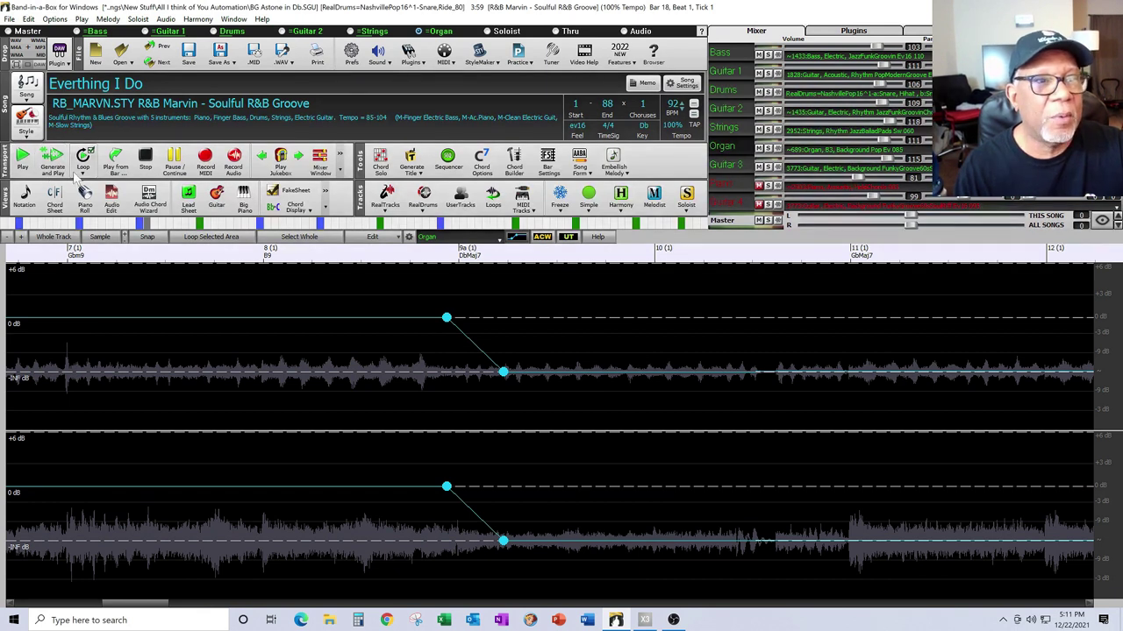
left_click(24, 162)
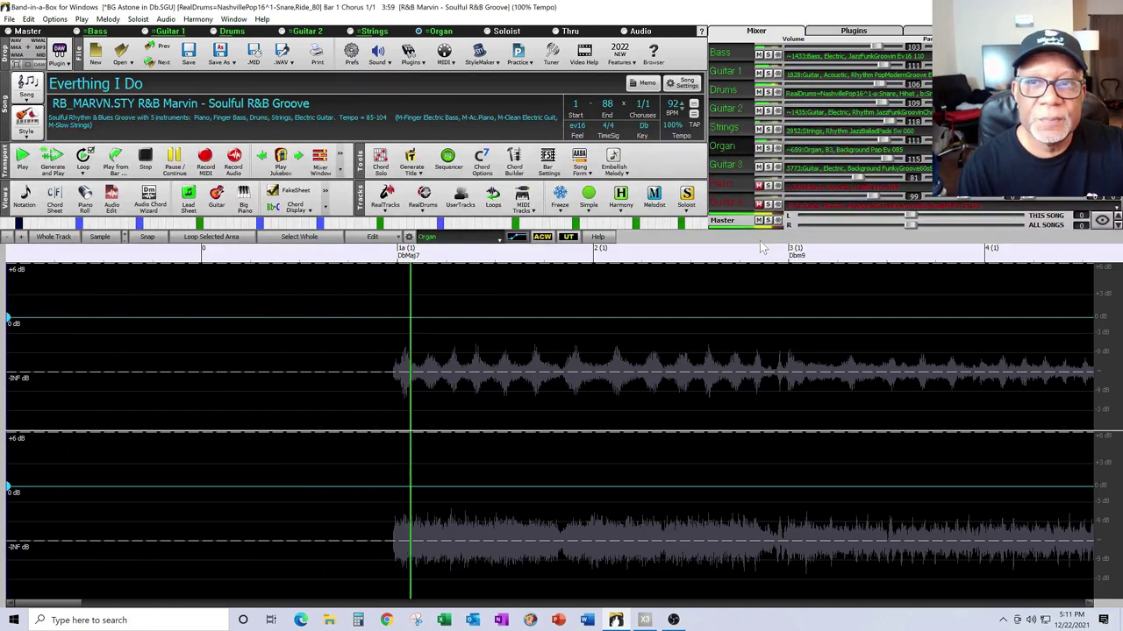
Step: Solo Guitar 3 during playback, bring the other tracks back in, and pause the song at bar 7
left_click(769, 167)
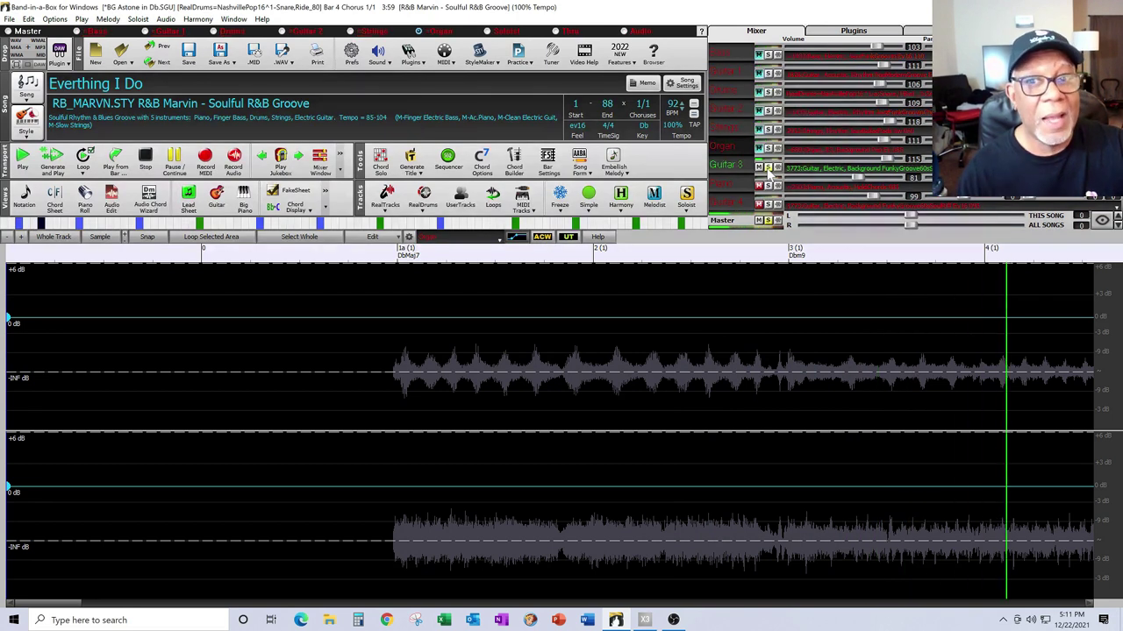
left_click(768, 167)
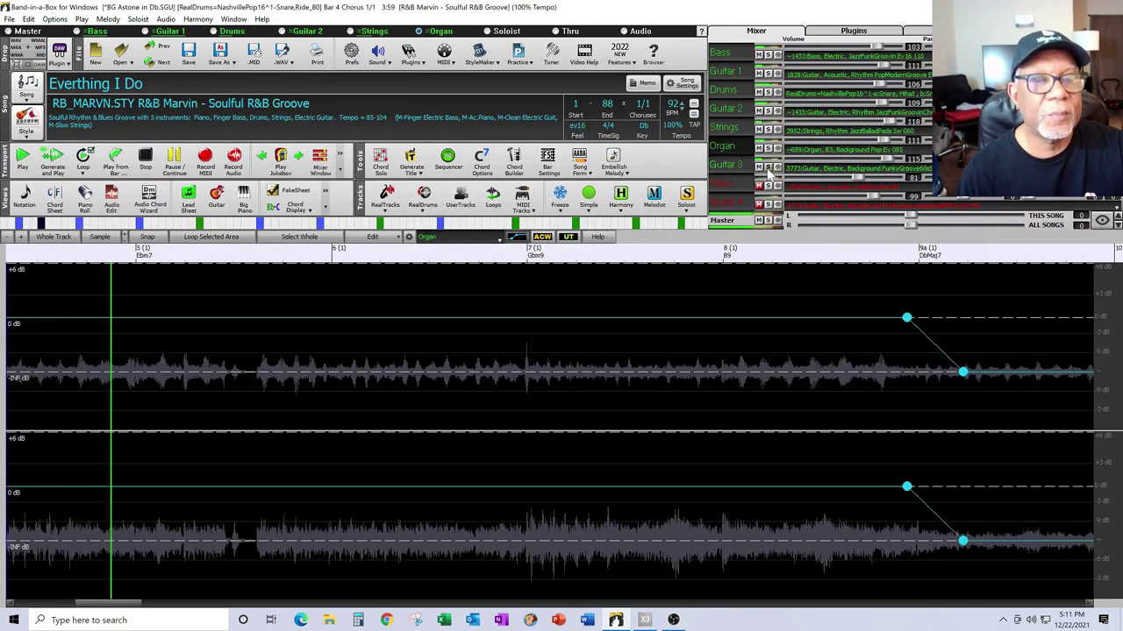
left_click(174, 162)
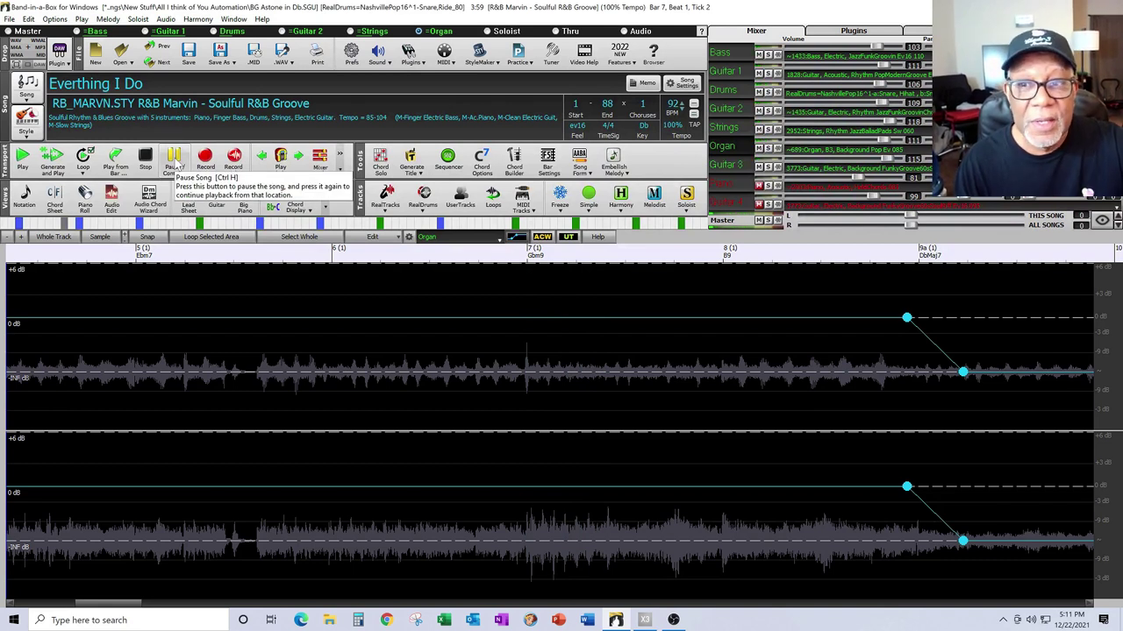
Step: Show the Guitar 3 waveform and lower its starting volume node to -INF dB so the track begins silent
left_click(500, 242)
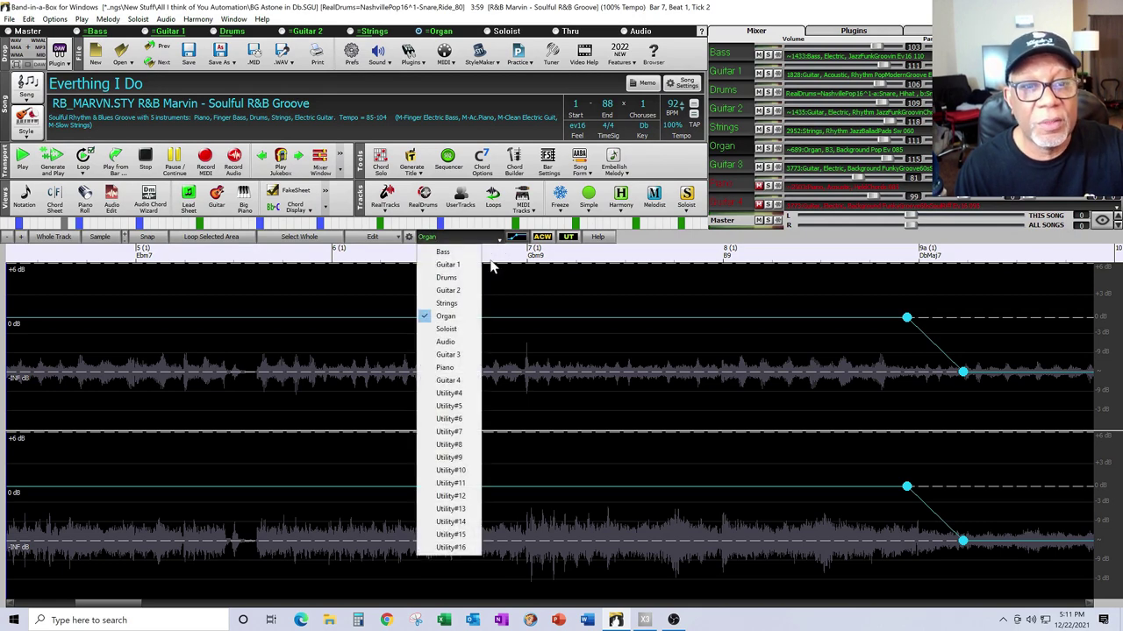
left_click(448, 360)
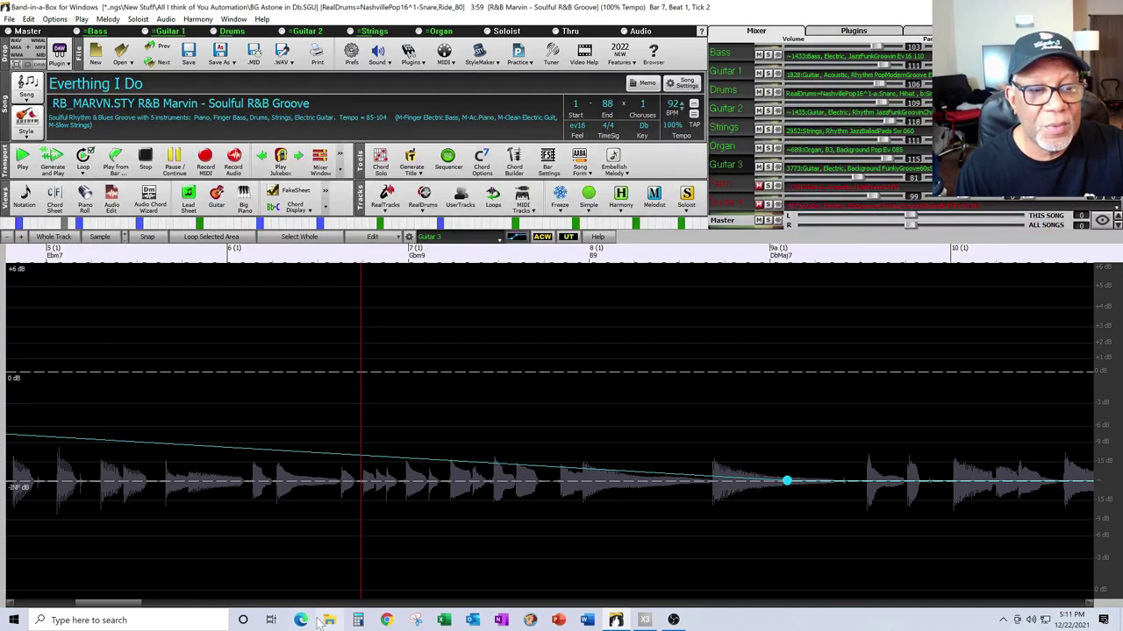
left_click_drag(130, 606, 54, 602)
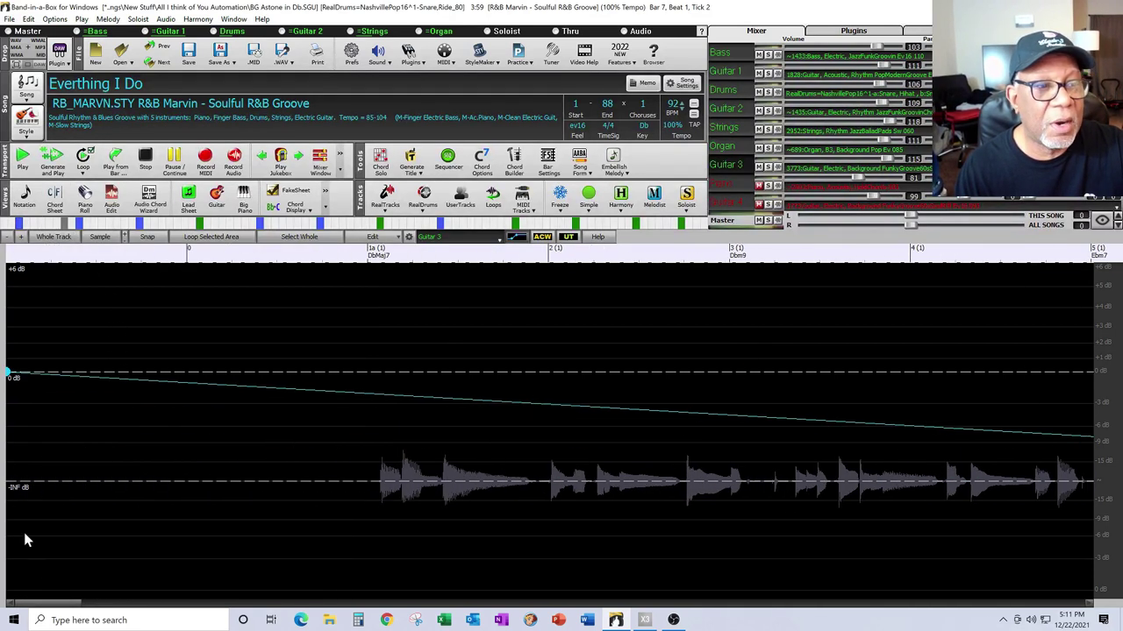
left_click_drag(7, 377, 134, 606)
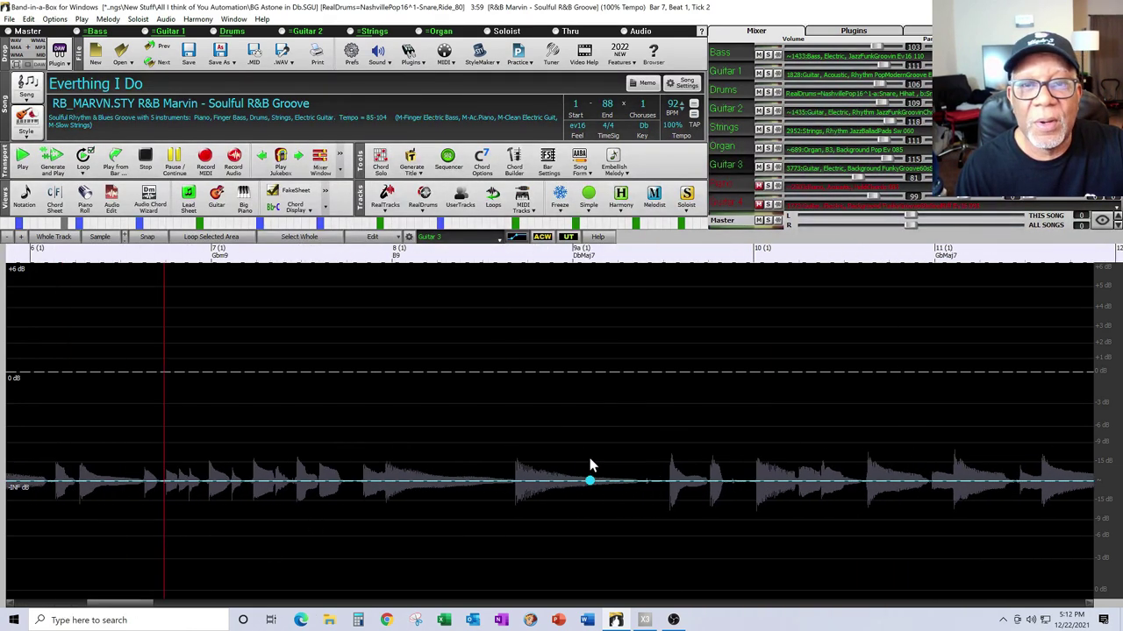
Step: Fade Guitar 3 in at bar 9 to about -7 dB and add a node in bar 16 at about the same level
left_click(573, 480)
left_click_drag(590, 485, 610, 436)
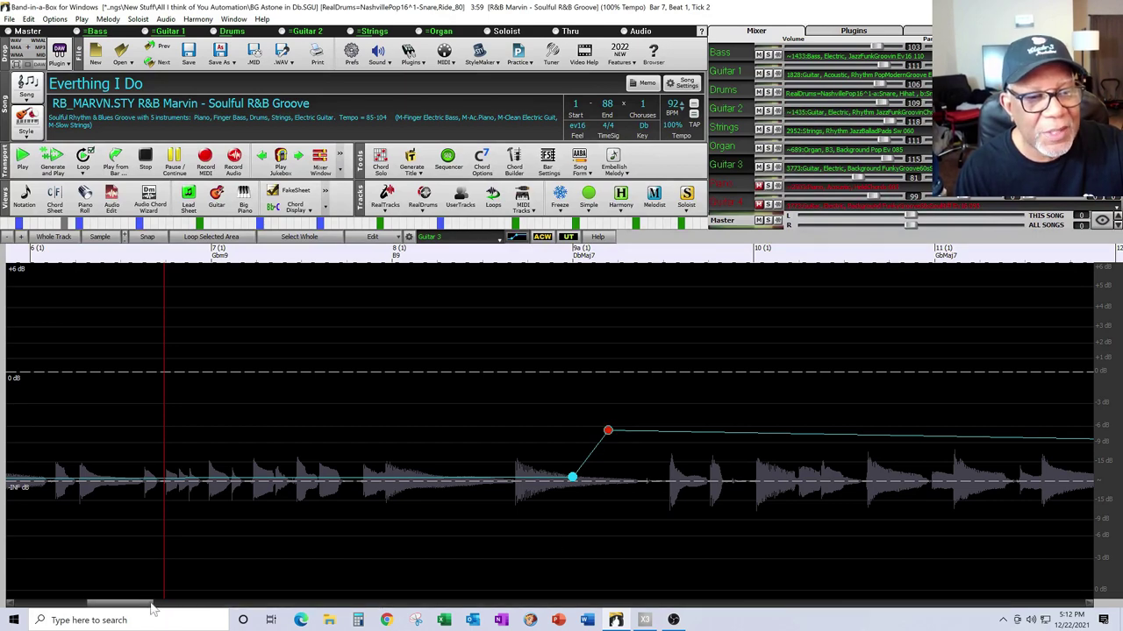
left_click_drag(147, 605, 210, 610)
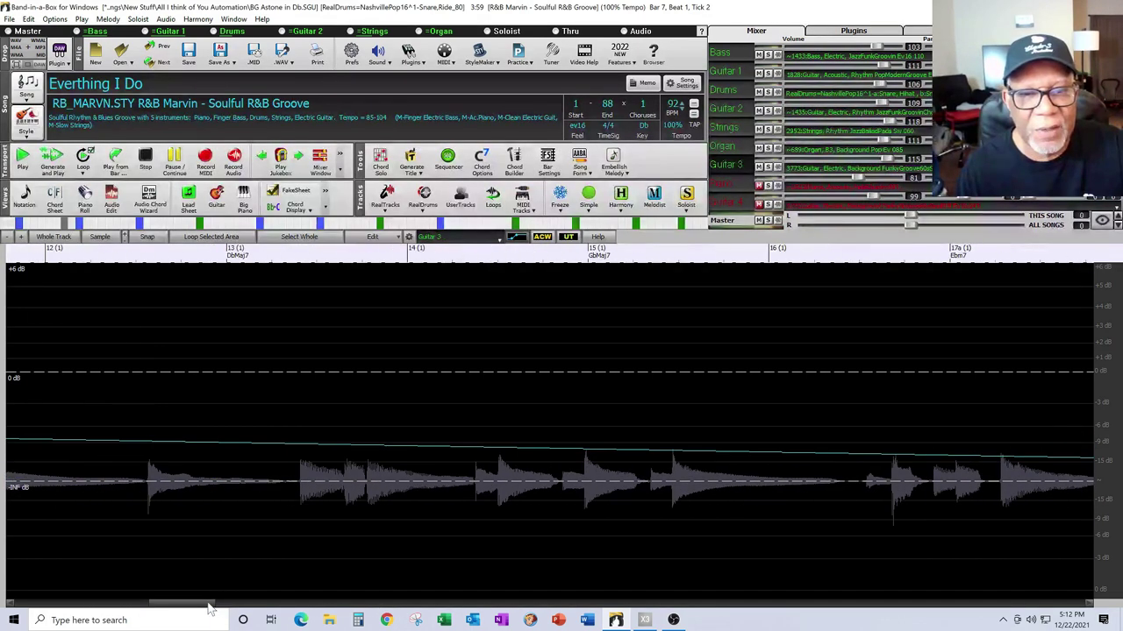
left_click_drag(812, 452, 815, 435)
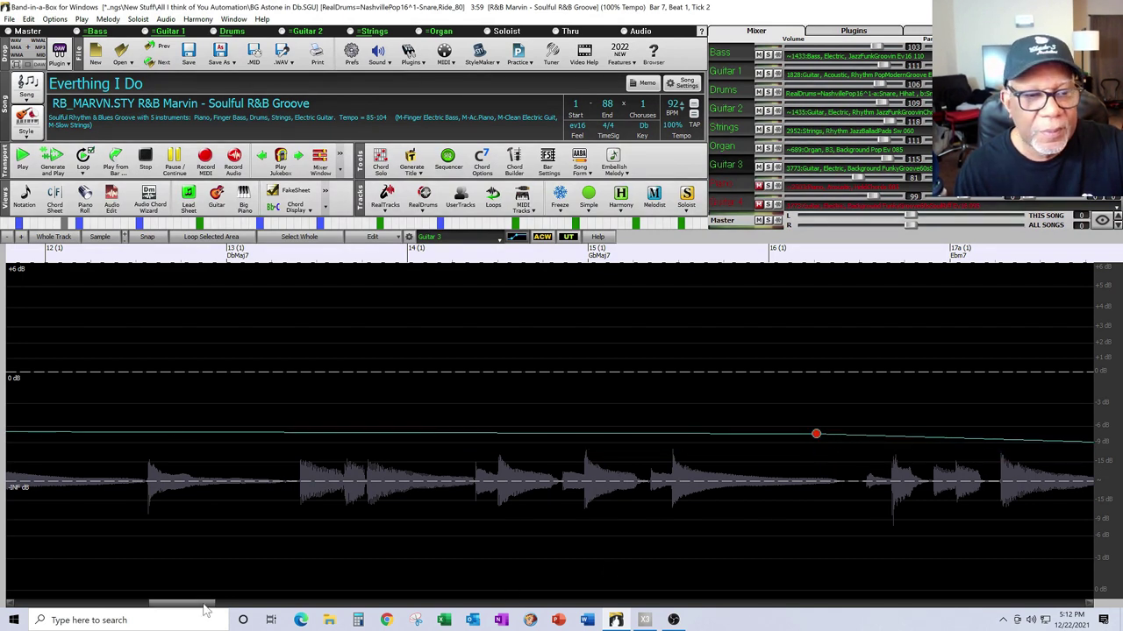
Step: Add a Guitar 3 volume node just before bar 17 and pull a second node down shortly after the bar line
left_click_drag(206, 607, 249, 607)
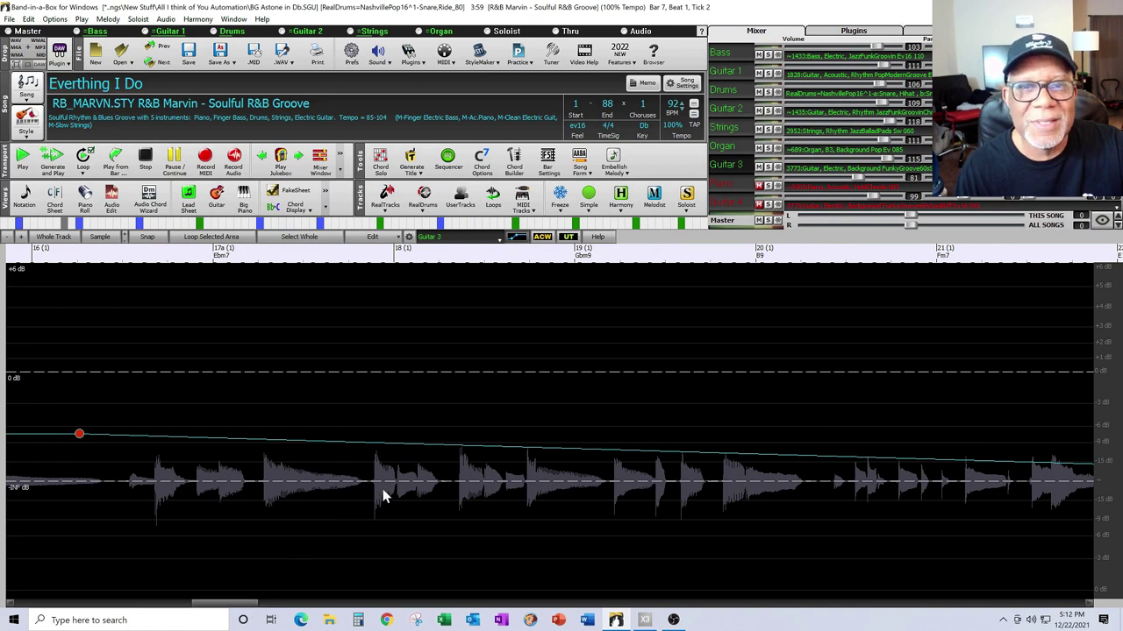
left_click(210, 436)
left_click_drag(211, 439, 242, 475)
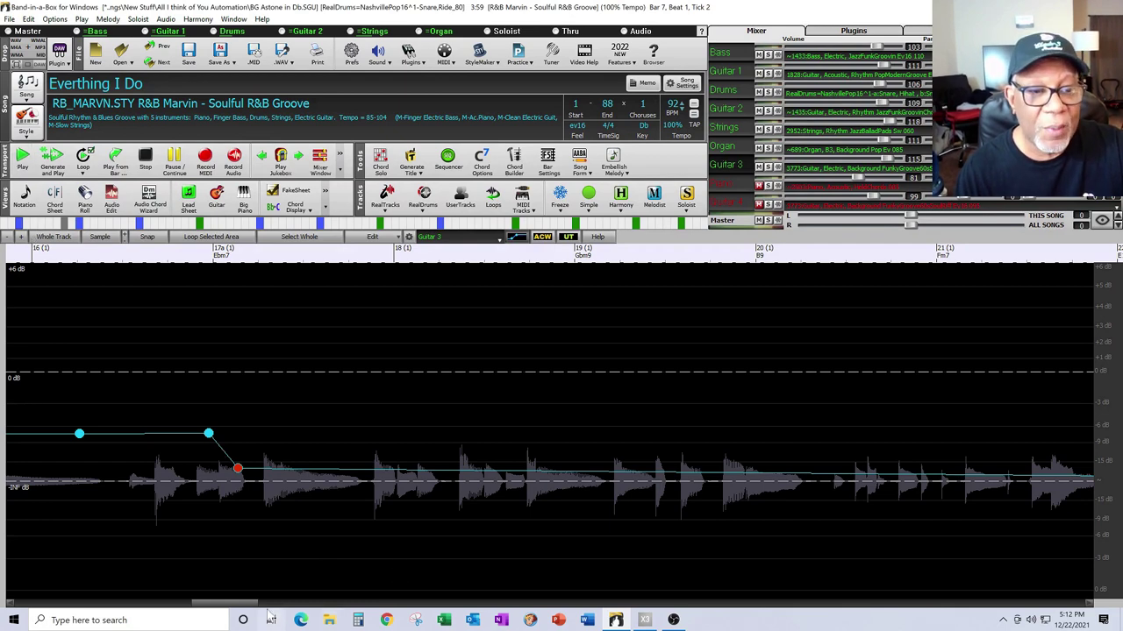
Step: Play the song from the beginning to hear the Guitar 3 fade-in at bar 9, and stop at bar 12
left_click_drag(257, 605, 68, 596)
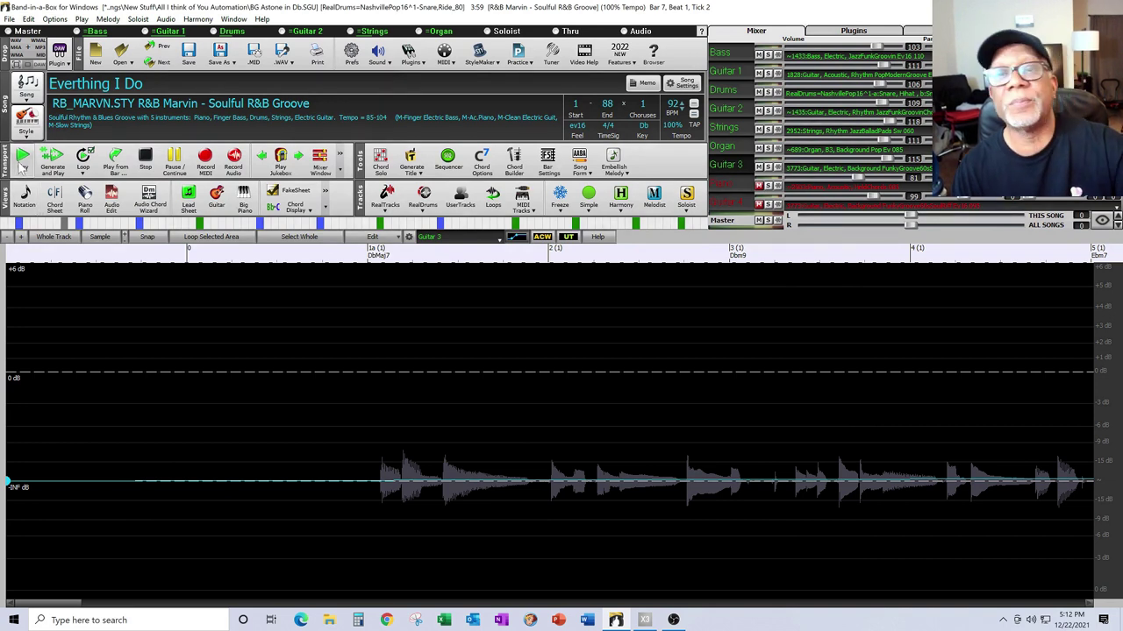
left_click(22, 163)
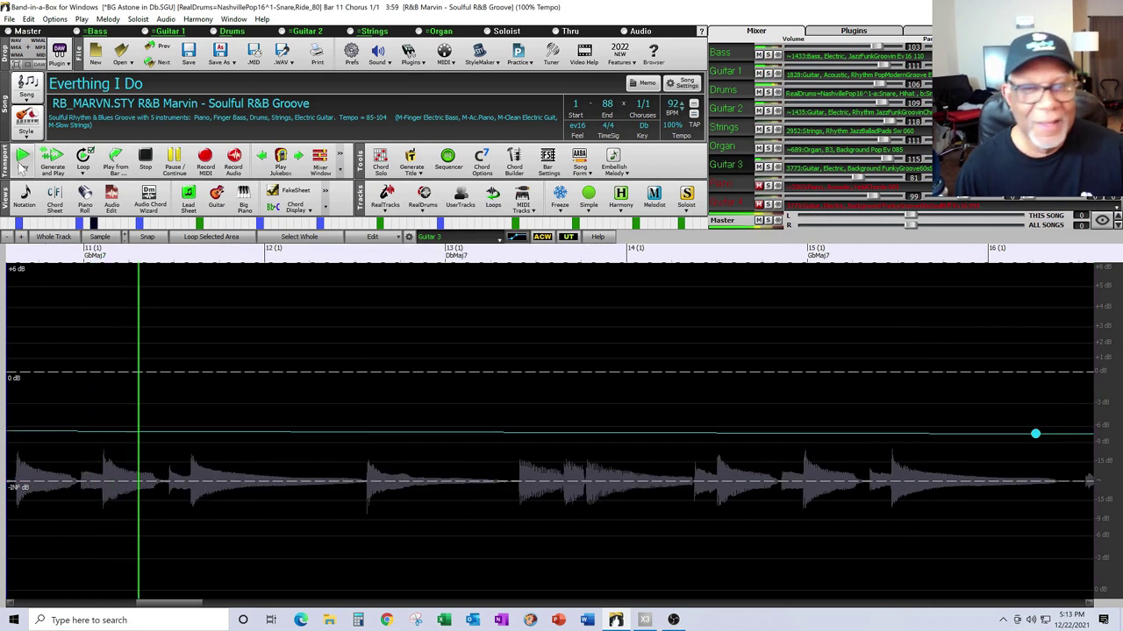
left_click(145, 159)
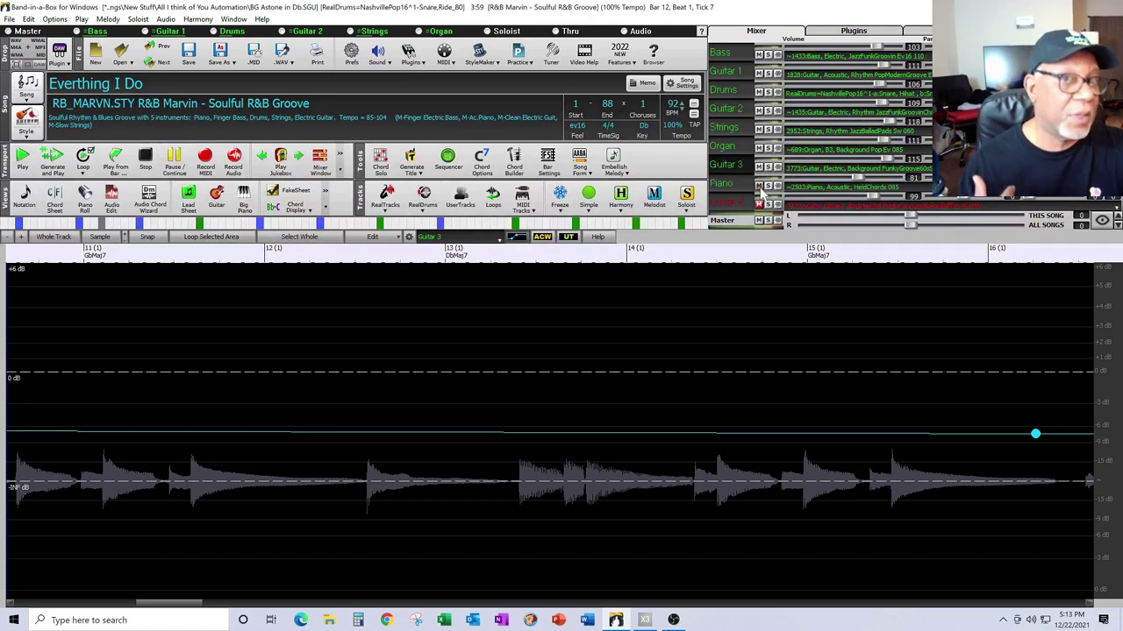
Step: Unmute the Piano track, play the song from the beginning and pause at bar 3
left_click(24, 165)
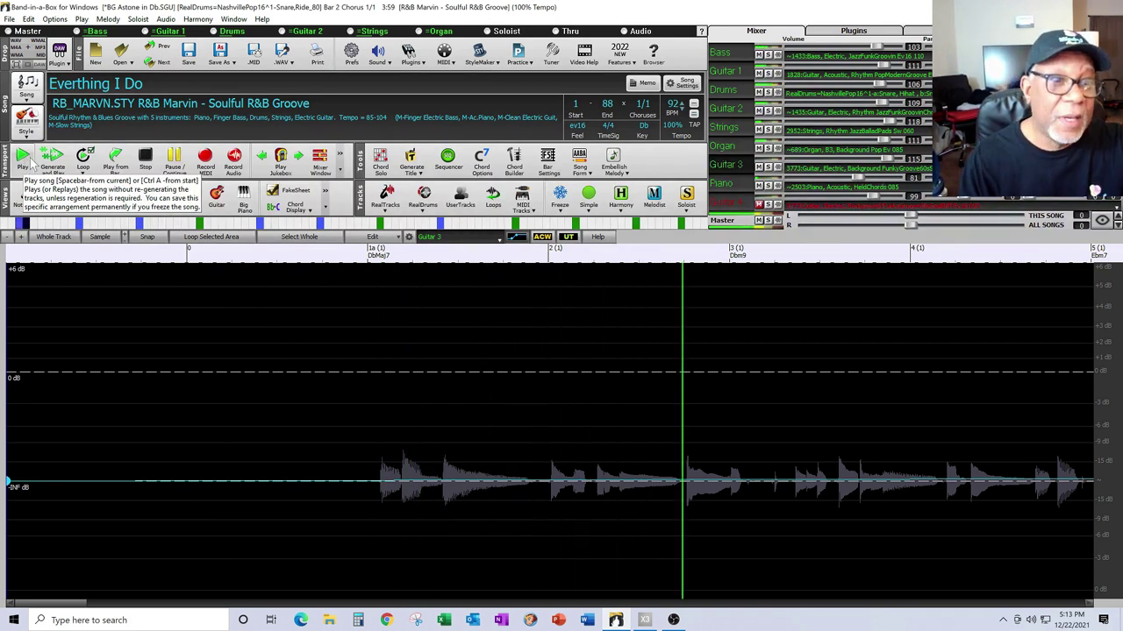
left_click(175, 166)
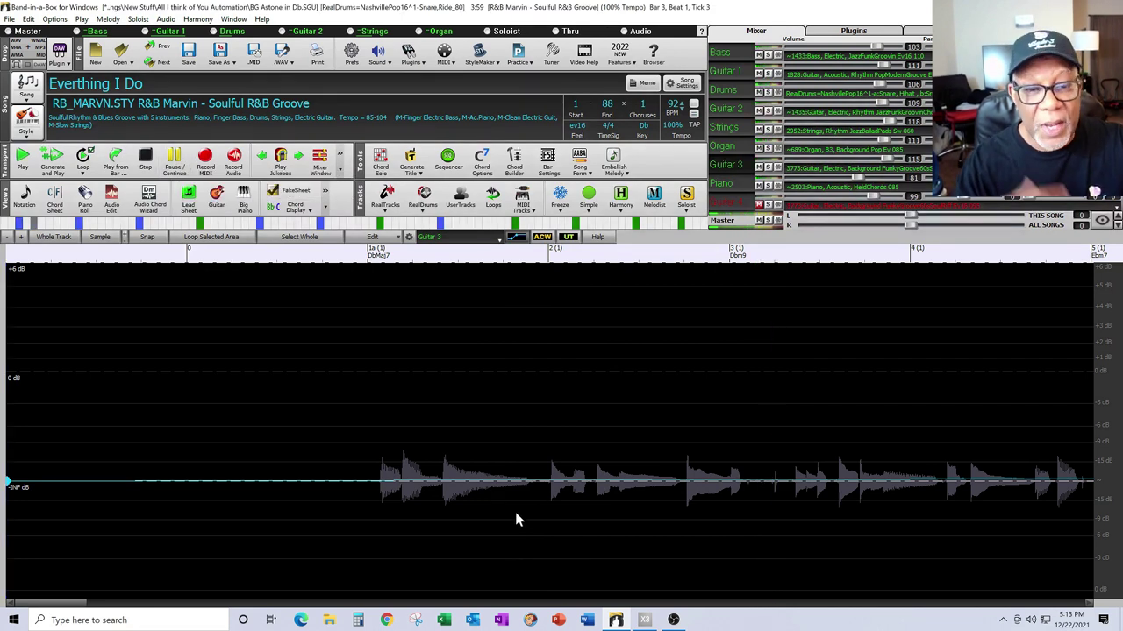
Step: Show the Piano waveform and fade it out with a 0 dB node just before bar 9 and a -INF node just after
left_click_drag(77, 606, 147, 620)
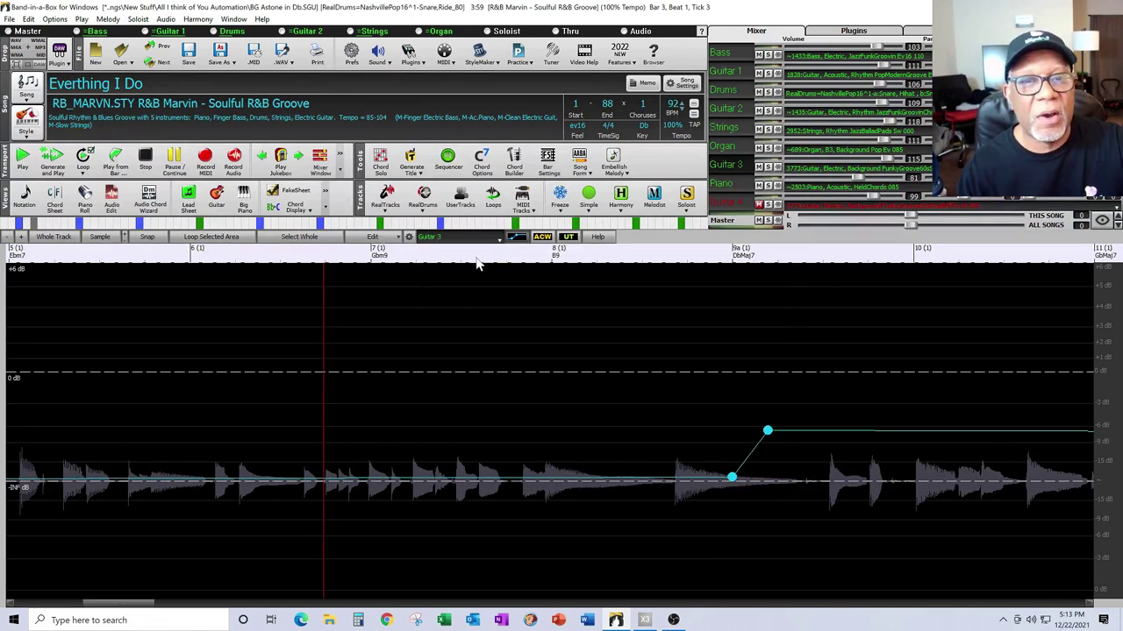
left_click(499, 240)
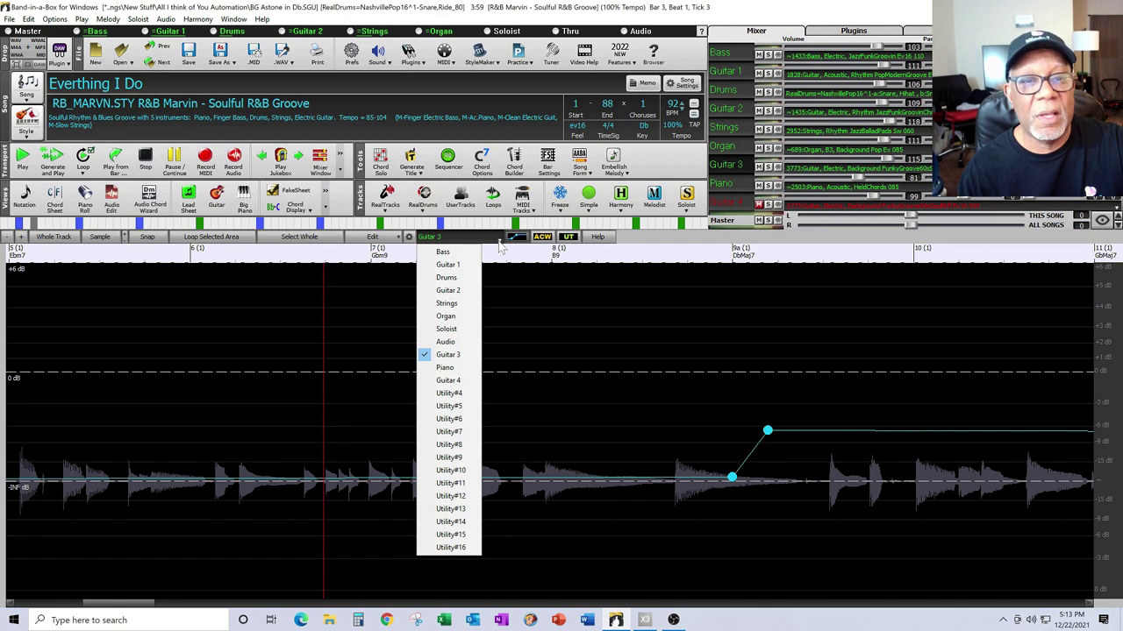
left_click(447, 367)
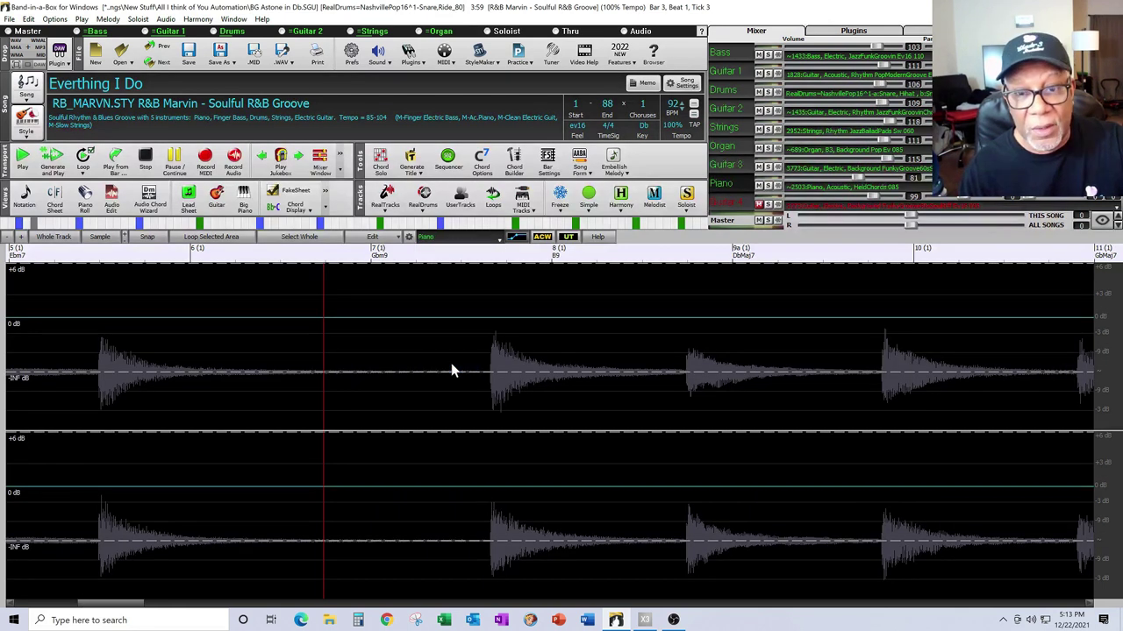
left_click(721, 318)
left_click_drag(721, 321, 752, 376)
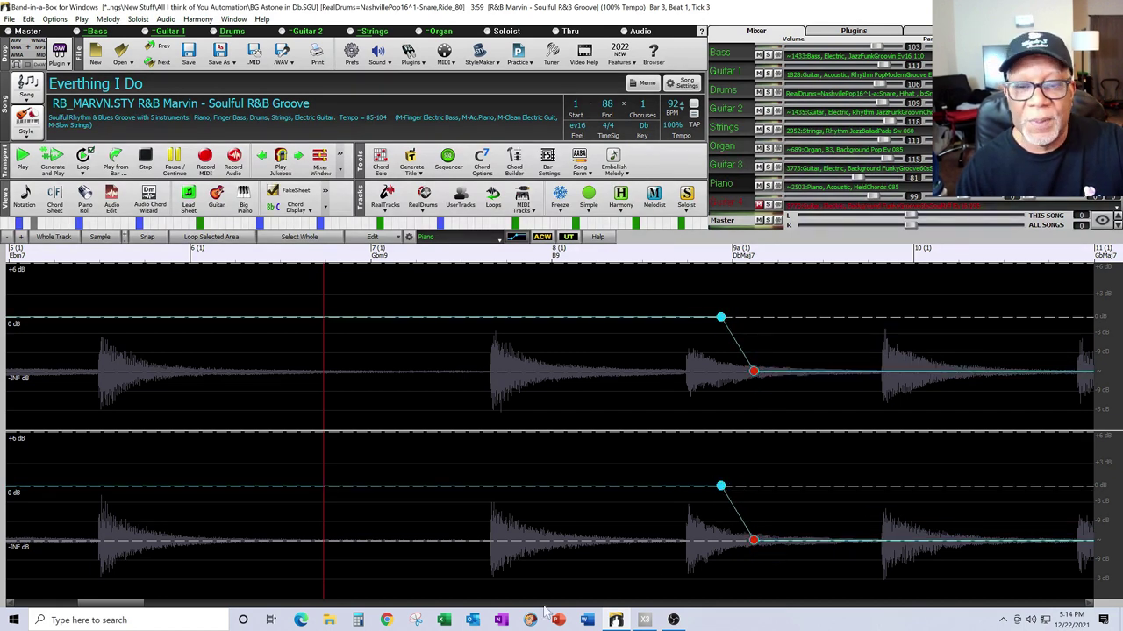
Step: Fade the Piano back in at bar 17 with a silent node before the bar line and one at about -3 dB after it
left_click_drag(141, 605, 214, 603)
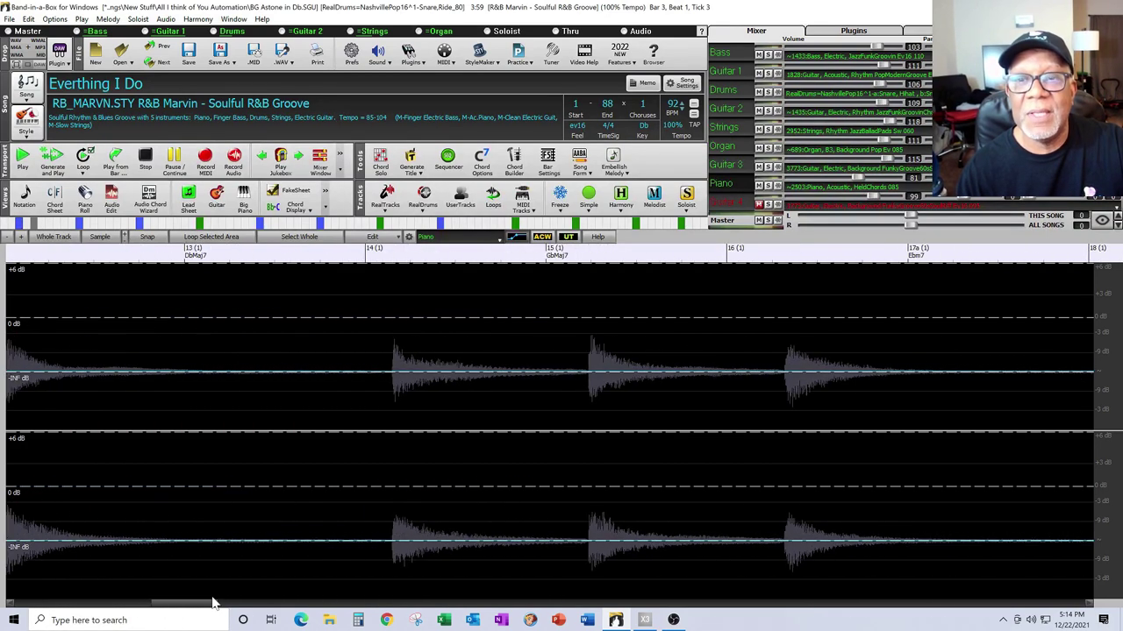
left_click(916, 372)
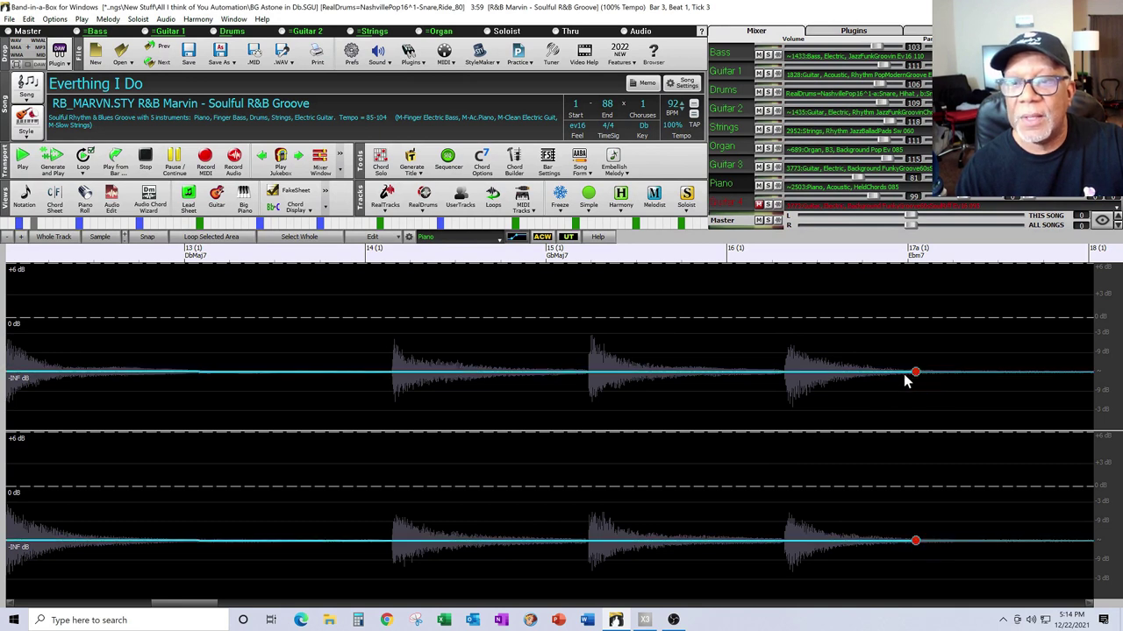
left_click(901, 372)
left_click_drag(915, 372, 926, 333)
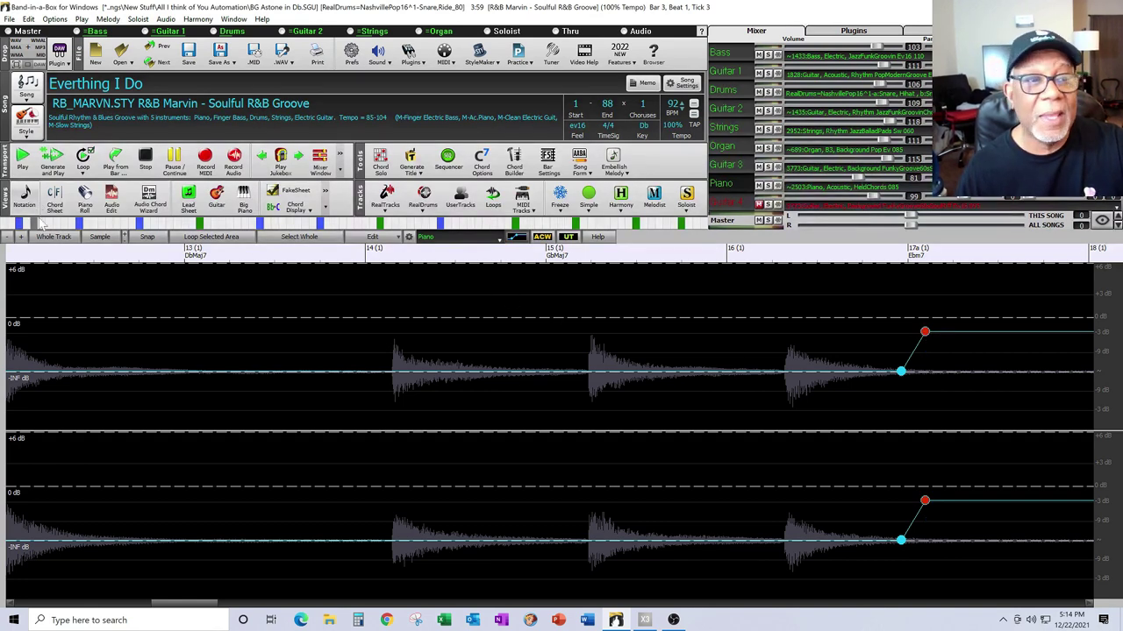
Step: Play the song from the beginning to hear the Piano volume changes, and stop at bar 18
left_click_drag(186, 607, 48, 614)
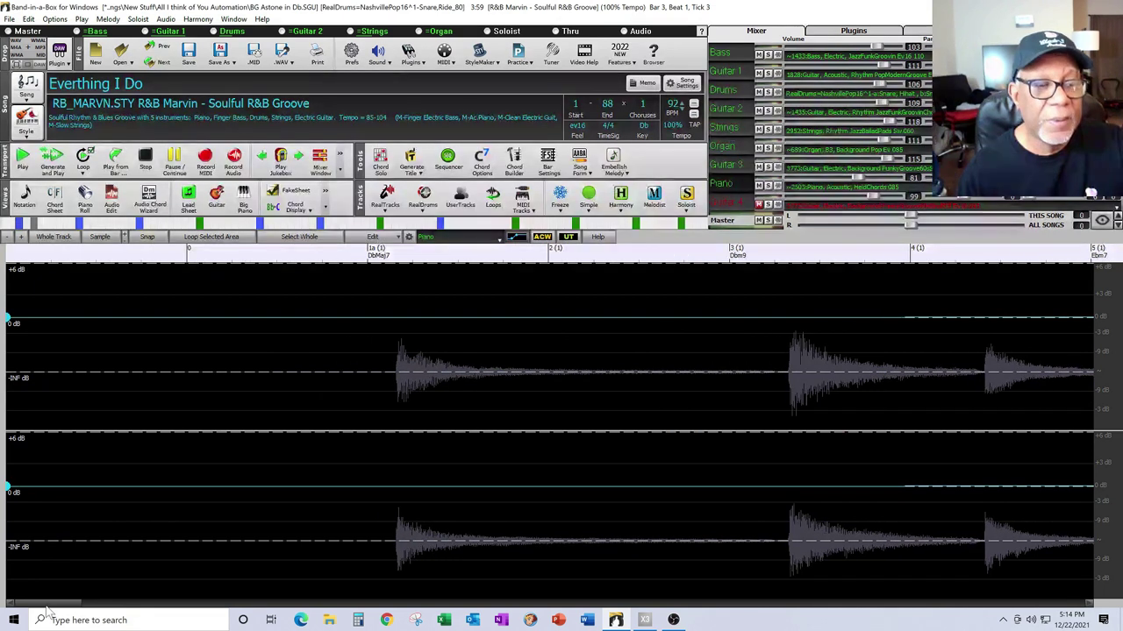
left_click(22, 167)
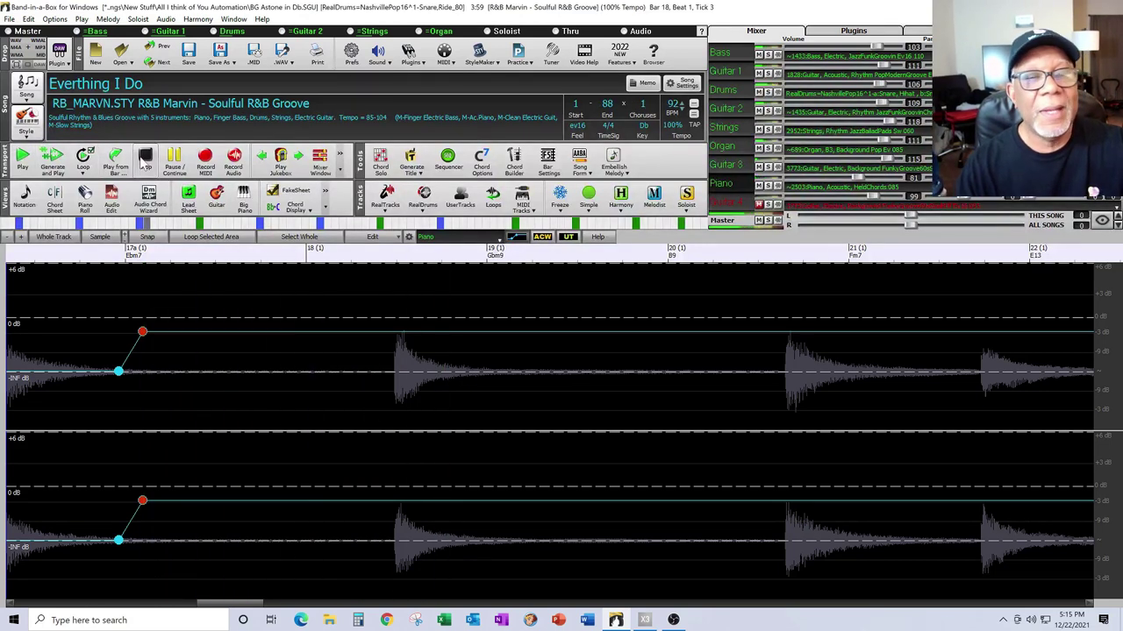
left_click(145, 158)
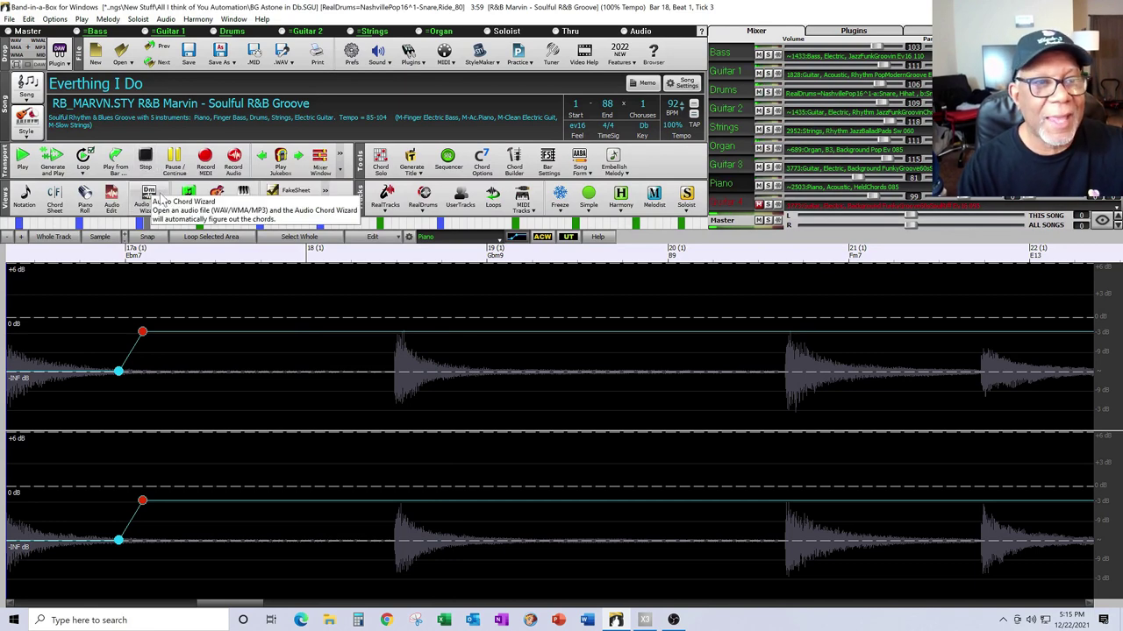
Step: Examine the instrument volume changes available in the Bar Settings for bar 1, and leave them without changes
left_click(112, 198)
left_click(79, 245)
right_click(76, 244)
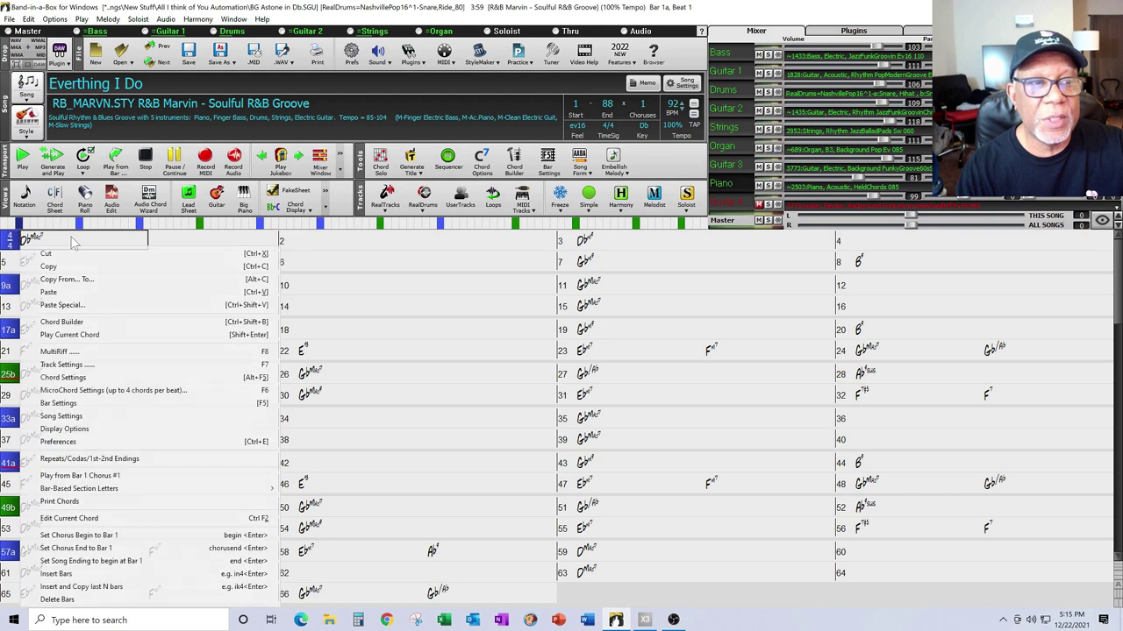
left_click(84, 403)
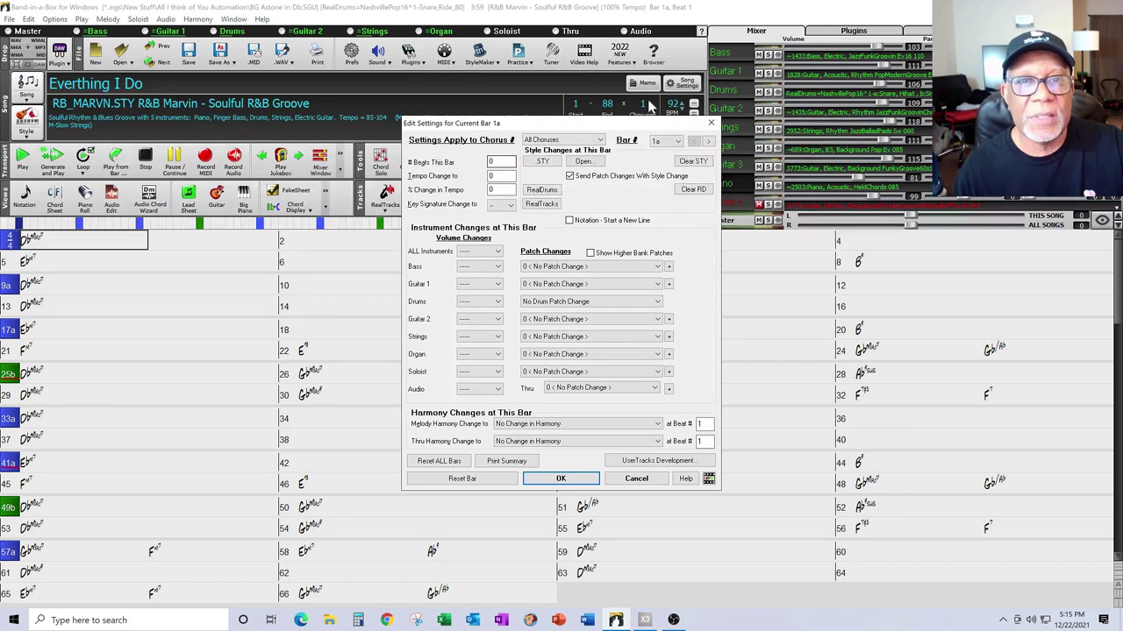
left_click_drag(603, 128, 428, 152)
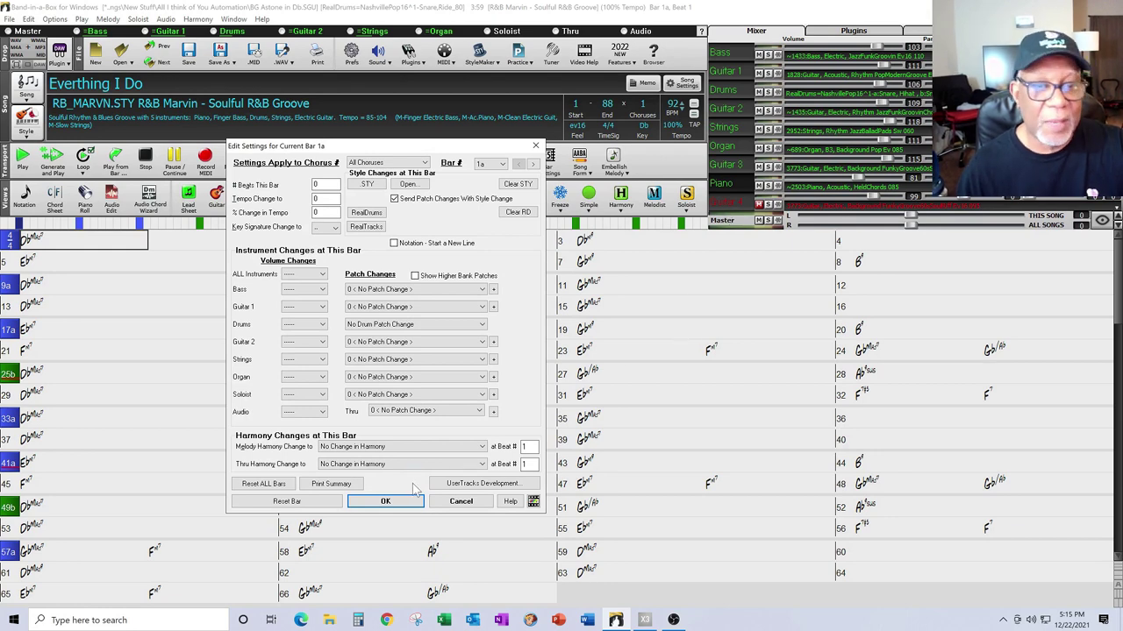
left_click(453, 501)
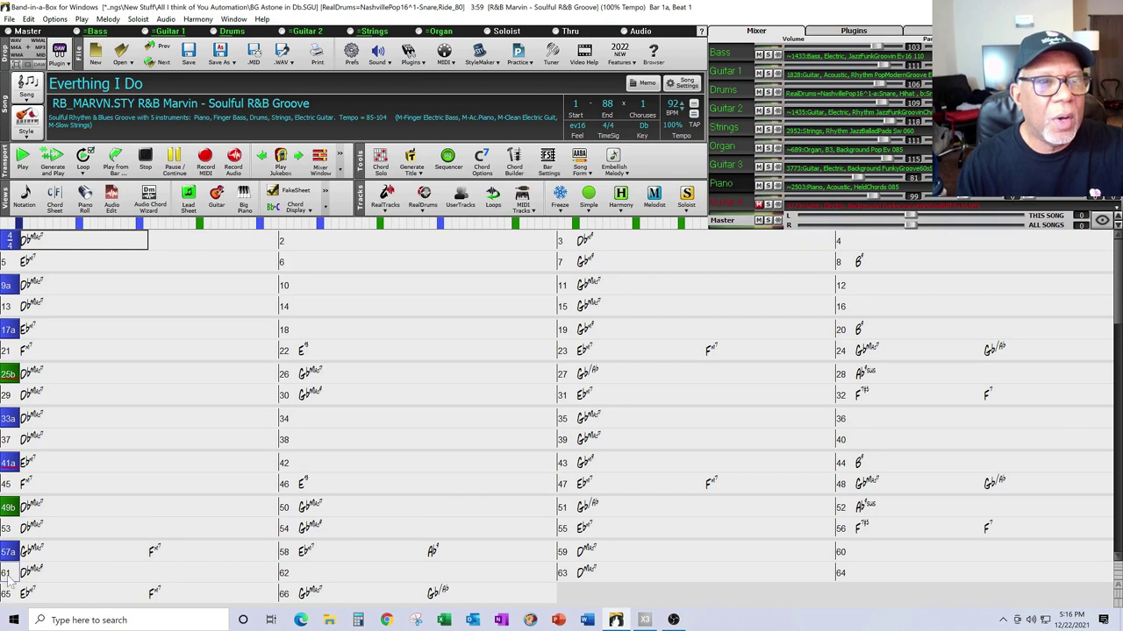
Step: Show the Guitar 4 waveform in the Audio Edit window and unmute the Guitar 4 track
left_click(112, 198)
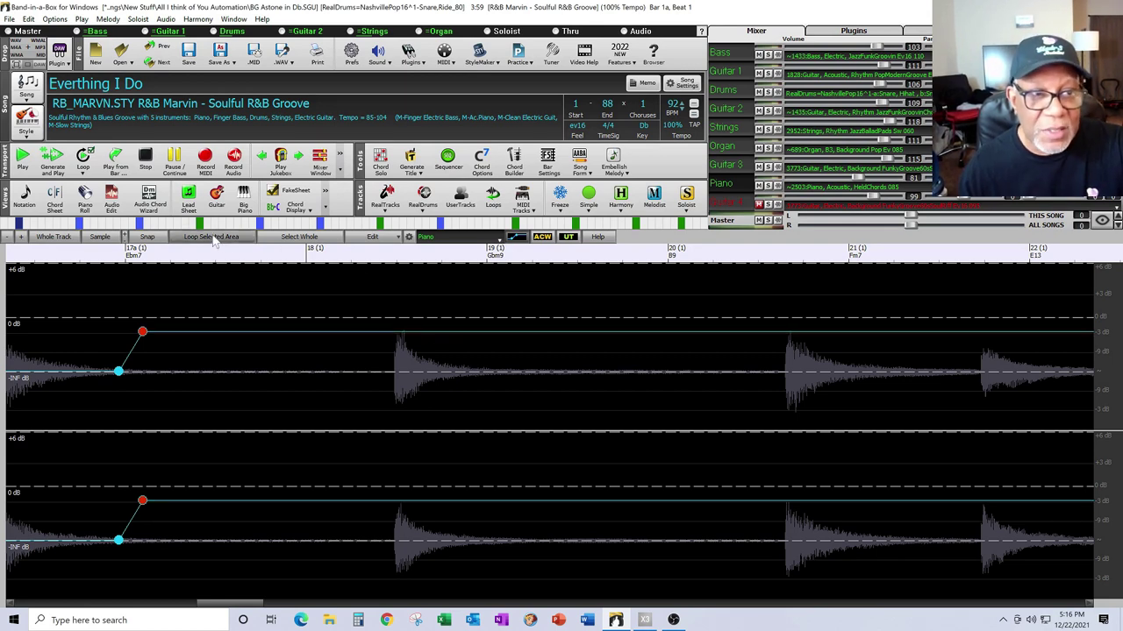
left_click(113, 195)
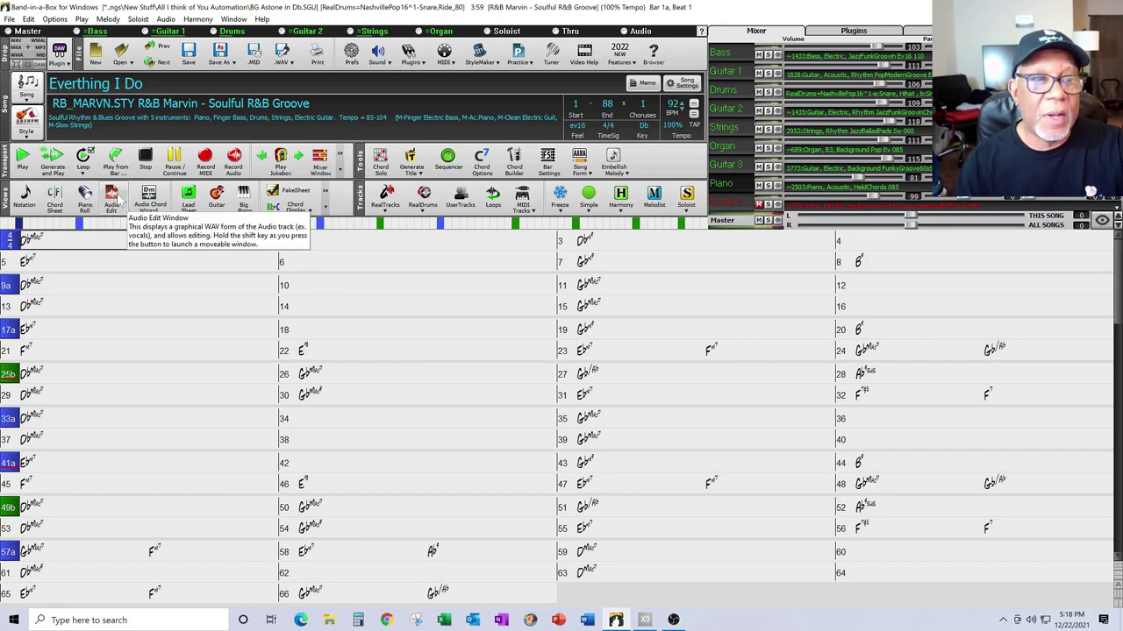
left_click(114, 197)
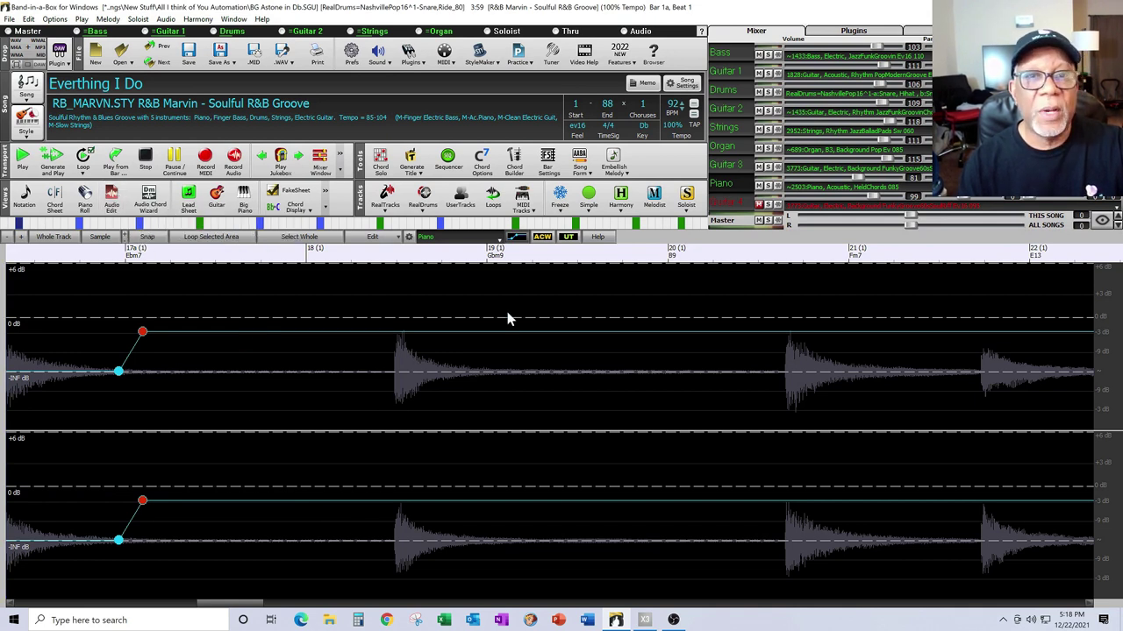
left_click(500, 241)
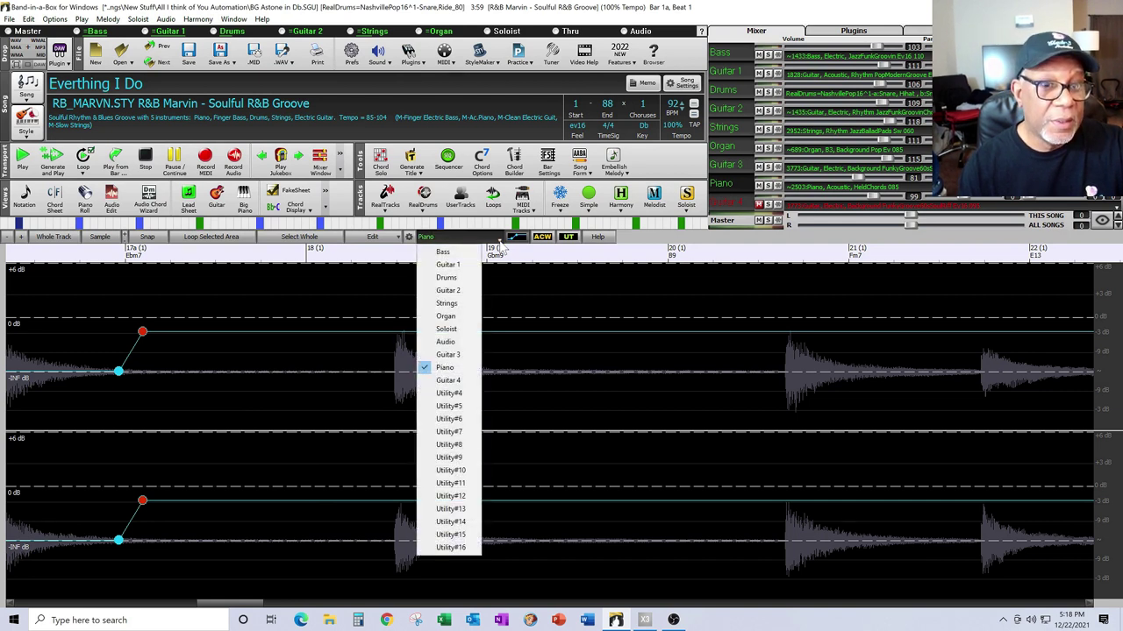
left_click(448, 382)
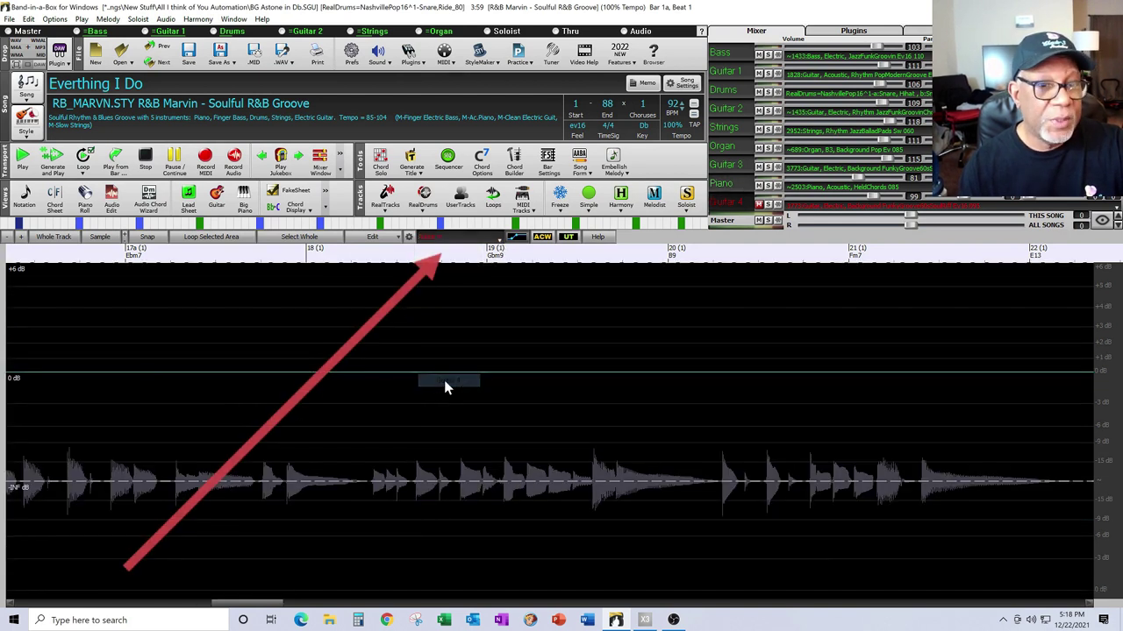
left_click(759, 205)
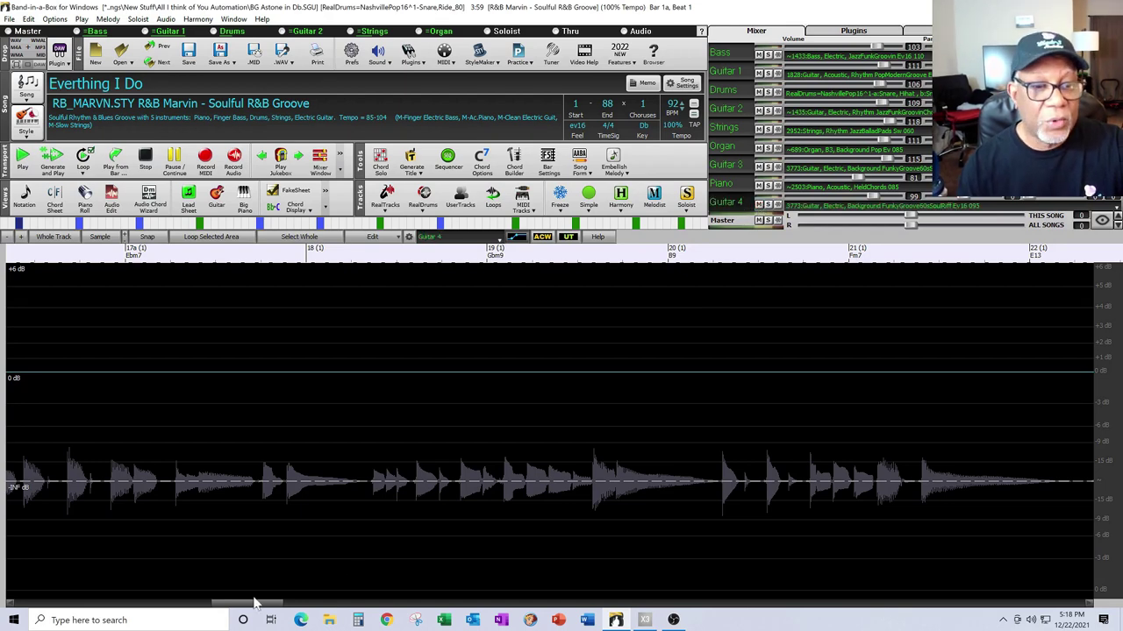
left_click_drag(258, 604, 64, 603)
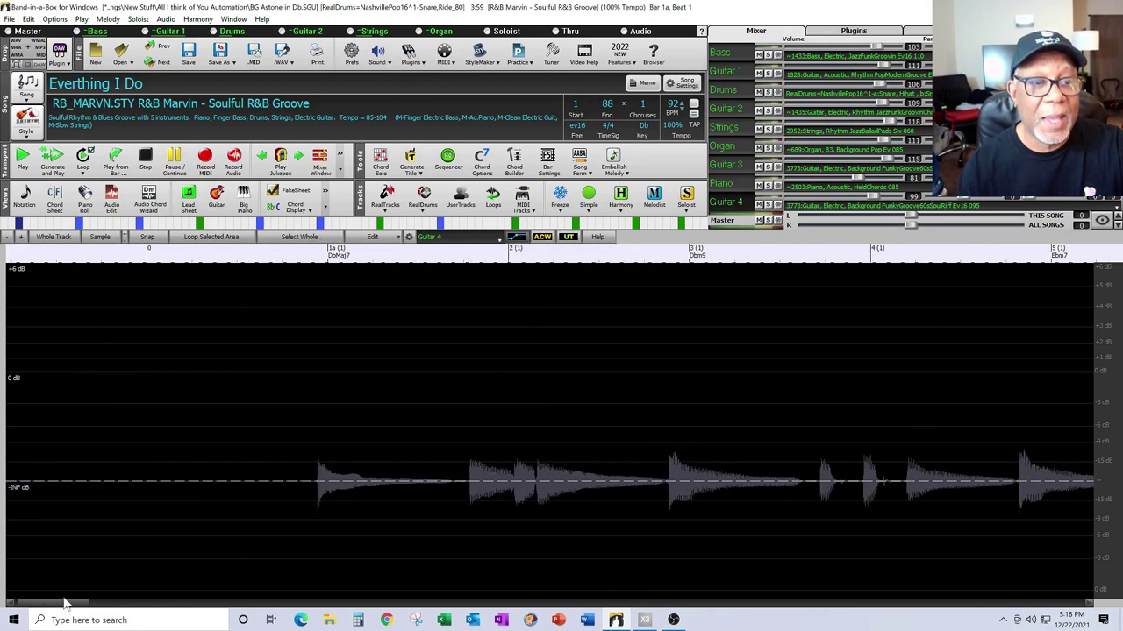
Step: Lower the Guitar 4 volume at bar 1 with a 0 dB node just before the bar line and one at about -3 dB just after
left_click(316, 374)
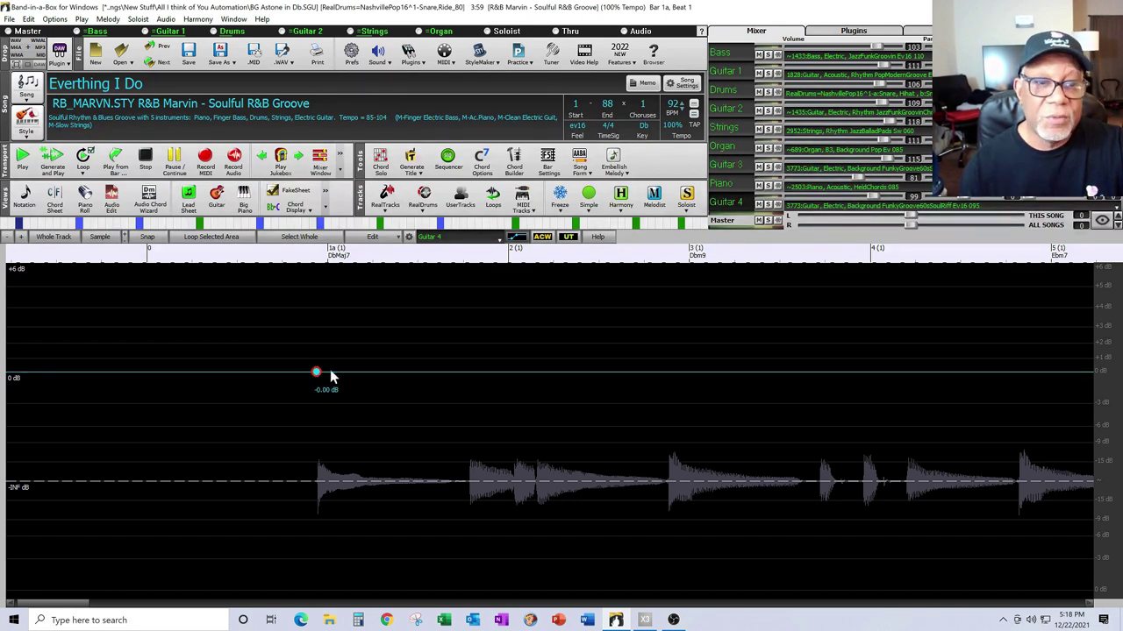
left_click(328, 372)
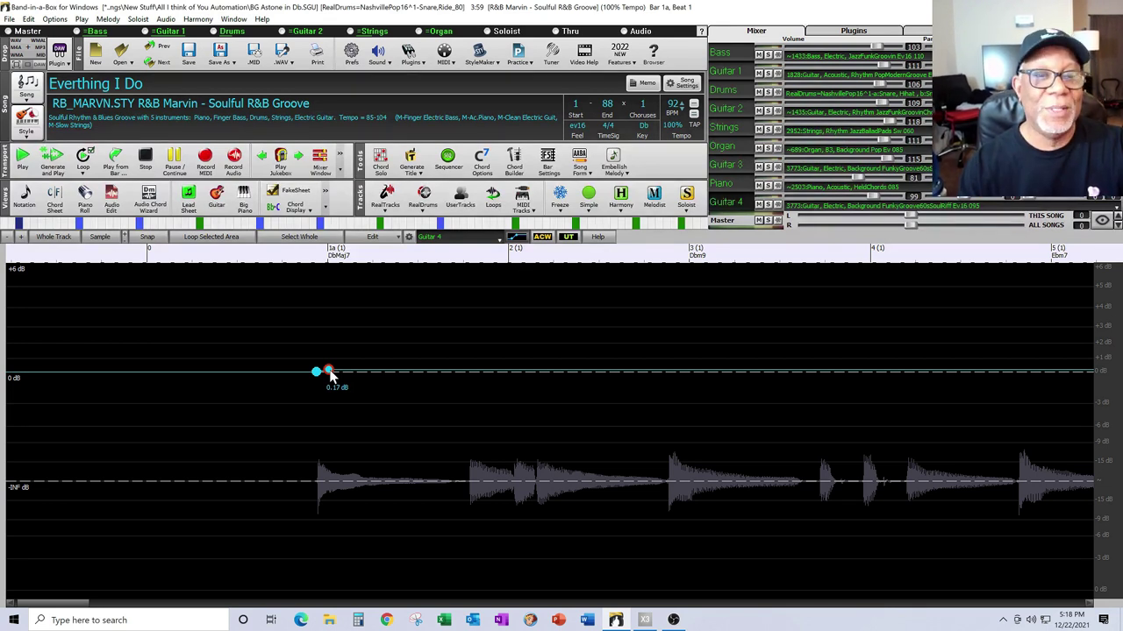
left_click_drag(330, 372, 357, 401)
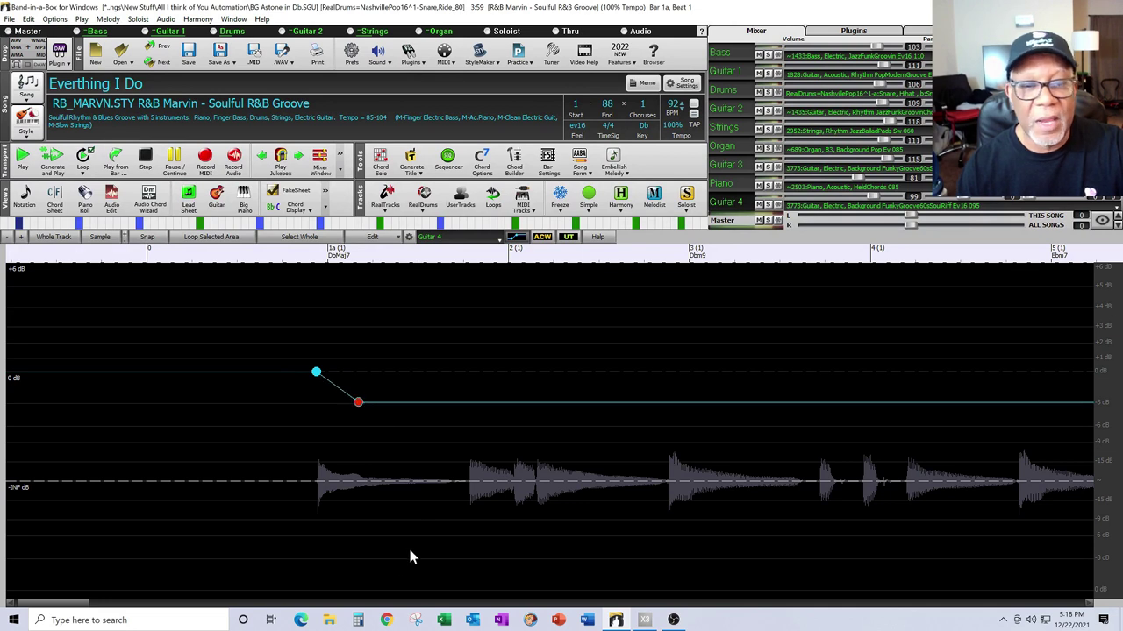
Step: Add Guitar 4 volume nodes late in bar 6 at about -3, +3.5 and +1 dB, and return to the chord sheet
left_click_drag(74, 605, 123, 605)
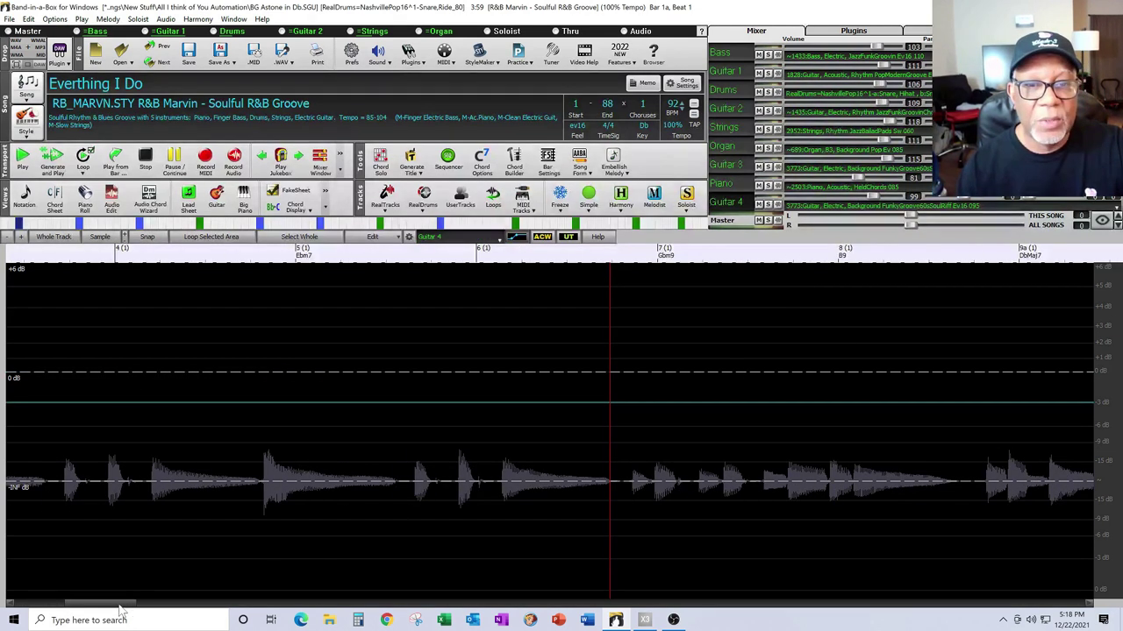
left_click(566, 403)
left_click(584, 402)
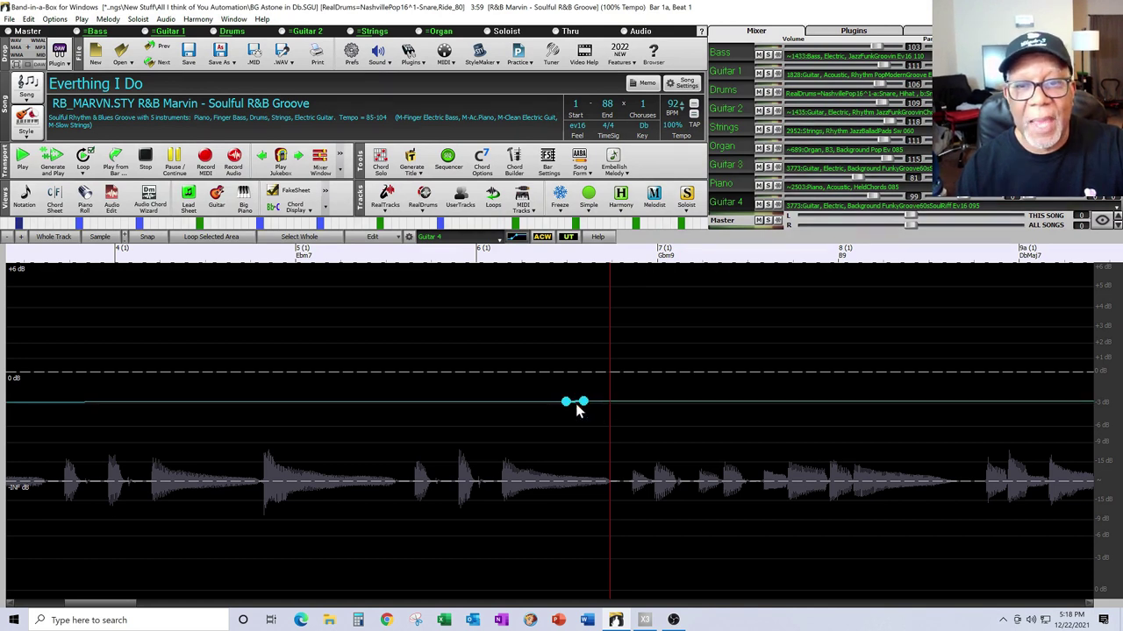
left_click(598, 402)
left_click_drag(584, 402, 586, 321)
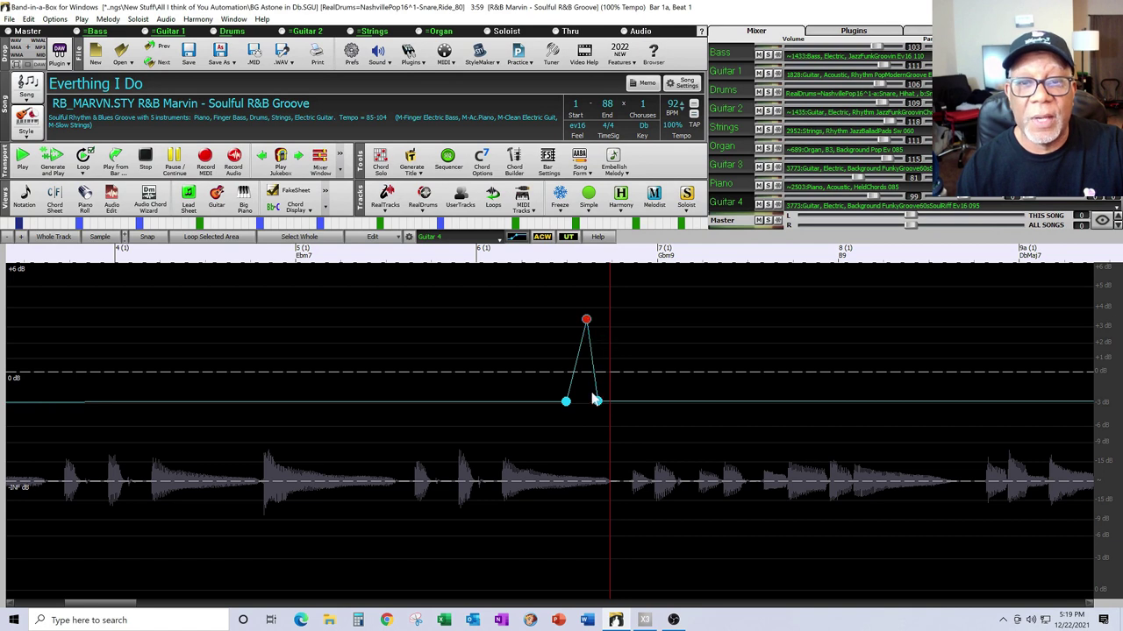
left_click_drag(597, 402, 643, 364)
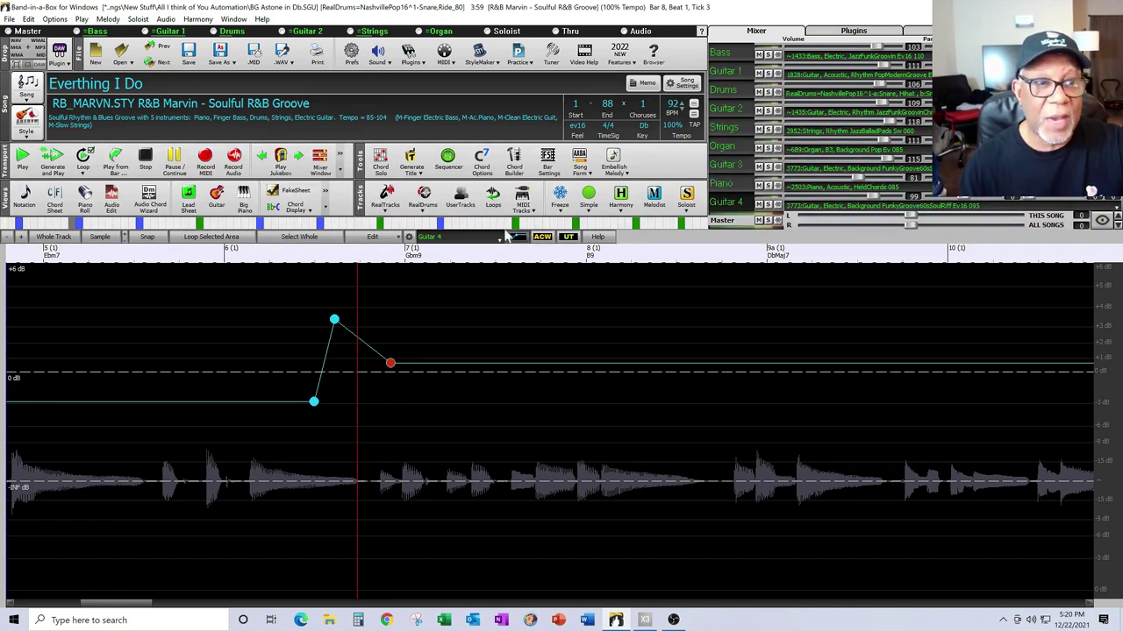
left_click(113, 198)
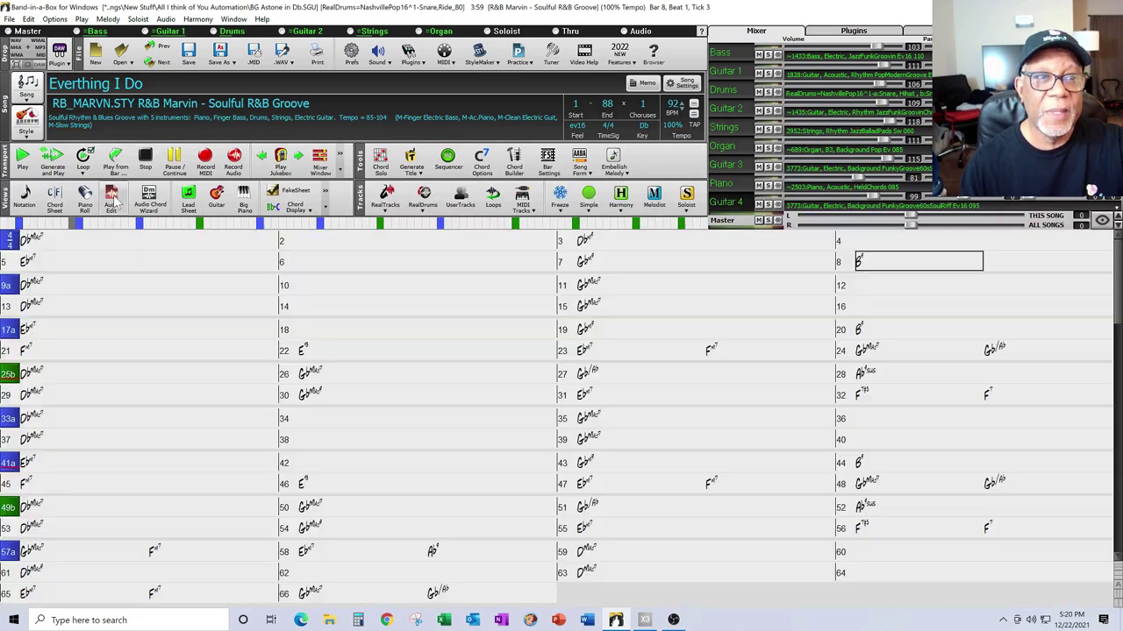